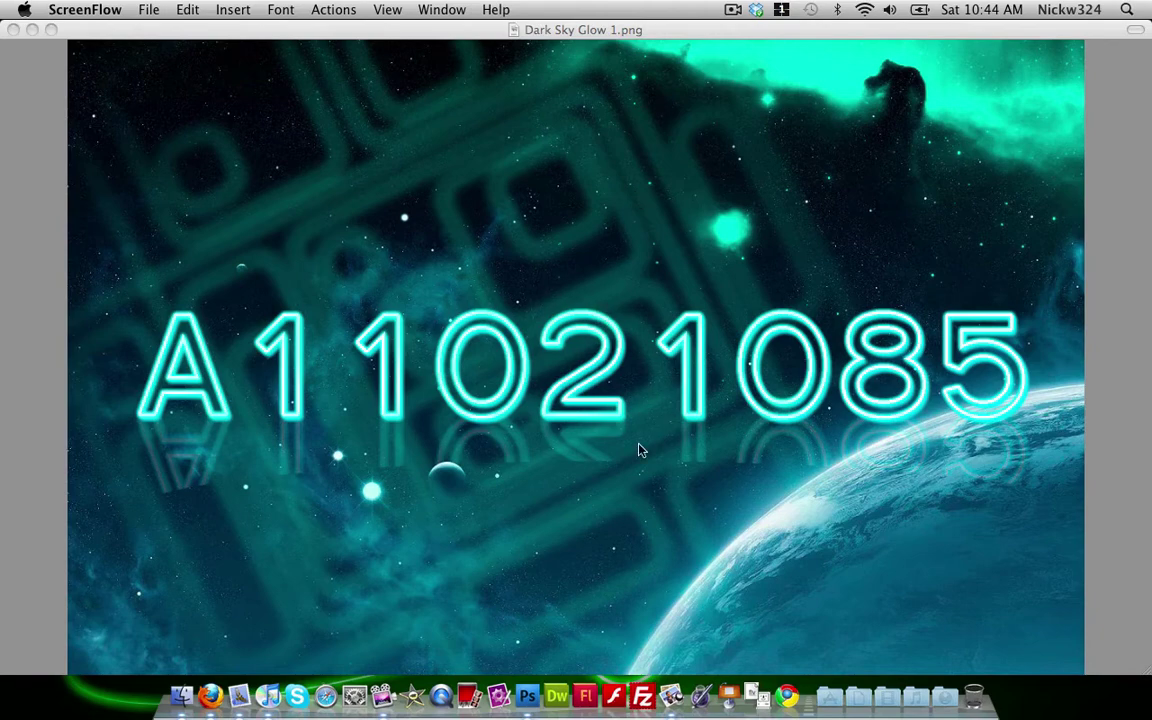
# - Close the Dark Sky Glow 1.png window in Preview to reveal the desktop
pyautogui.click(13, 30)
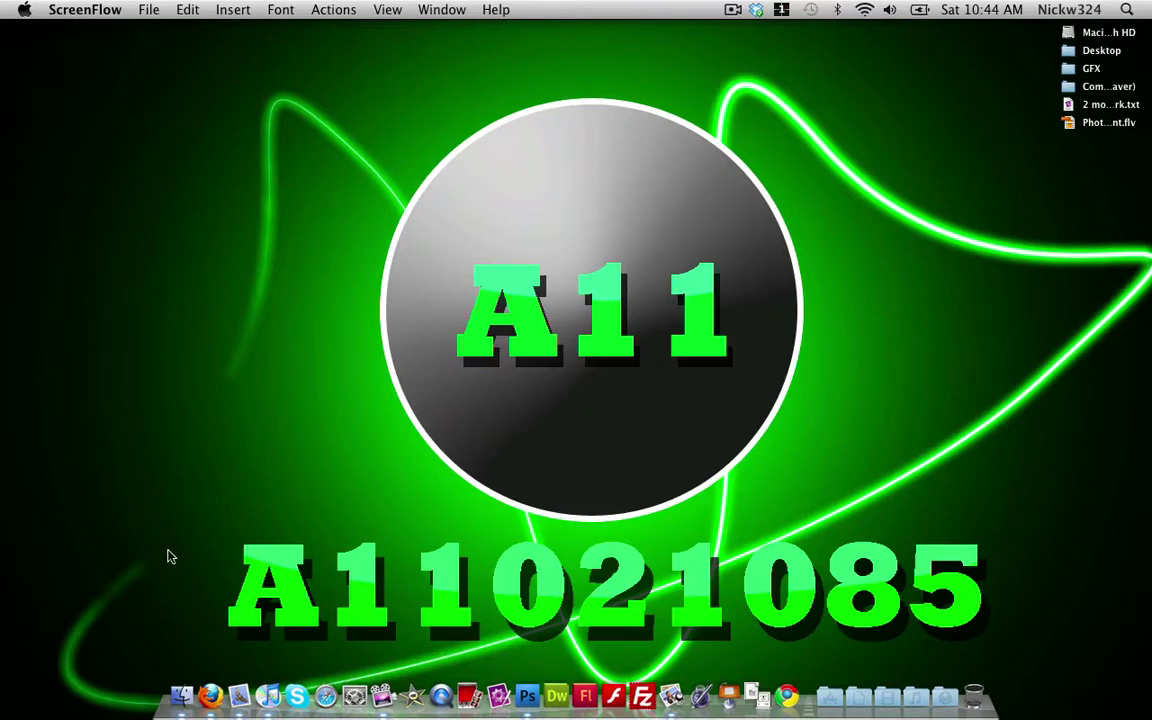
pyautogui.click(210, 695)
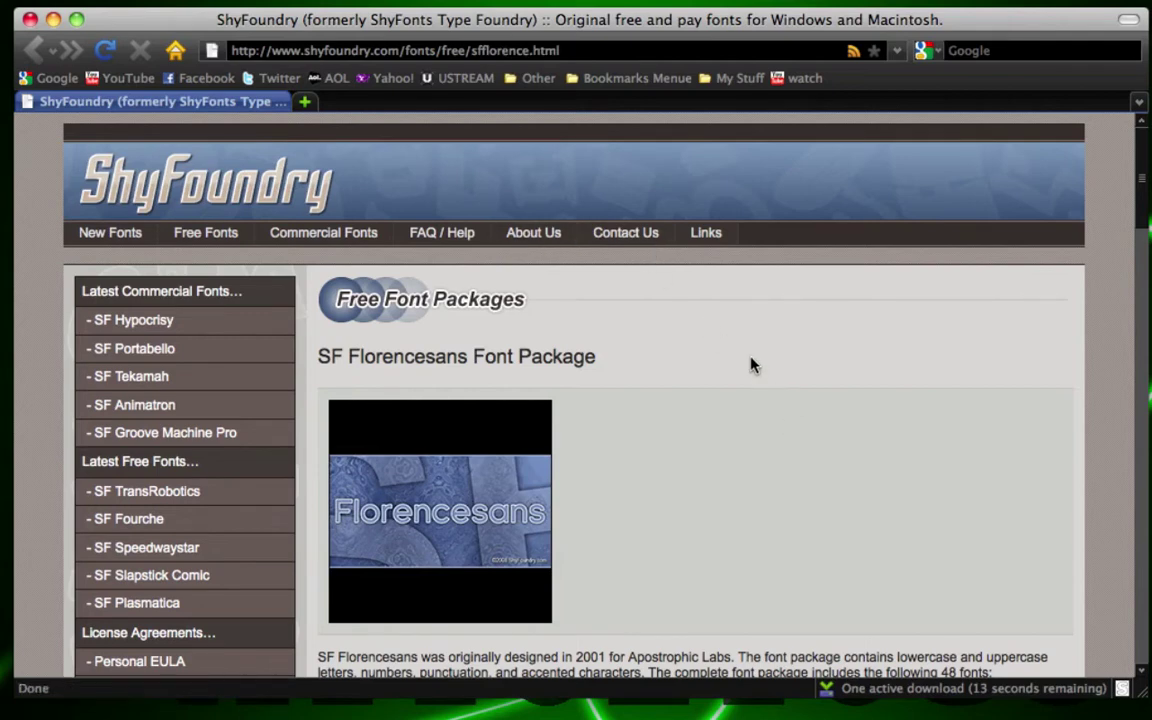
pyautogui.scroll(-10, 767, 382)
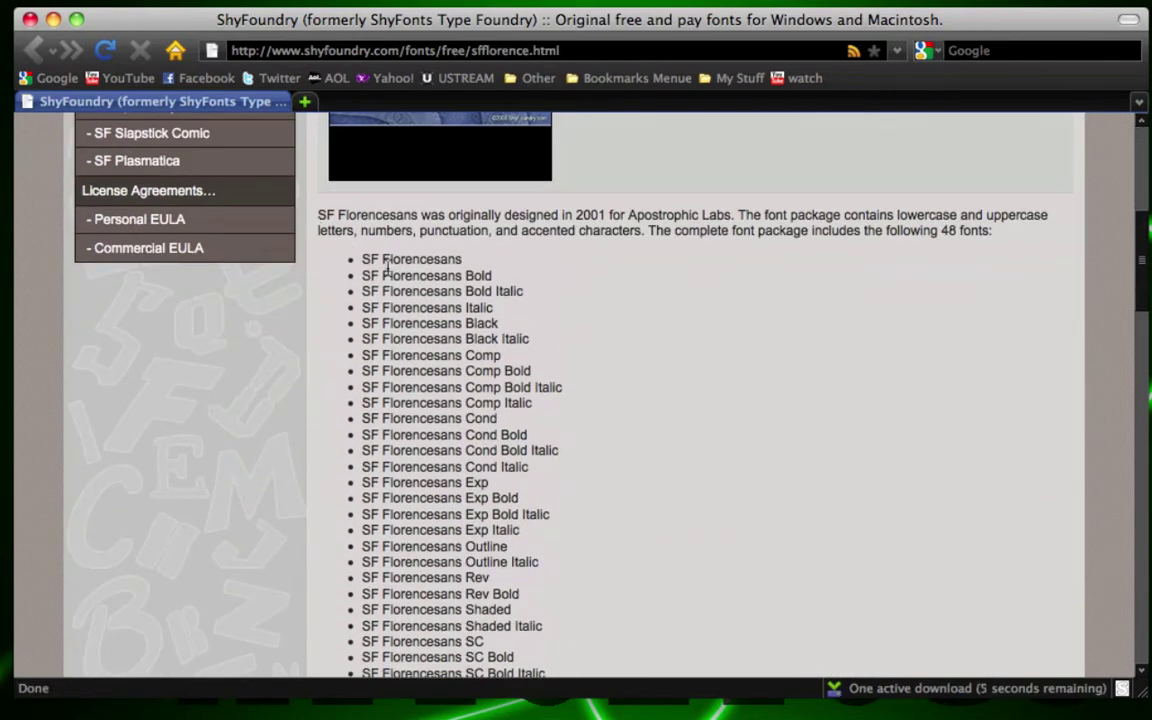
pyautogui.scroll(-17, 430, 288)
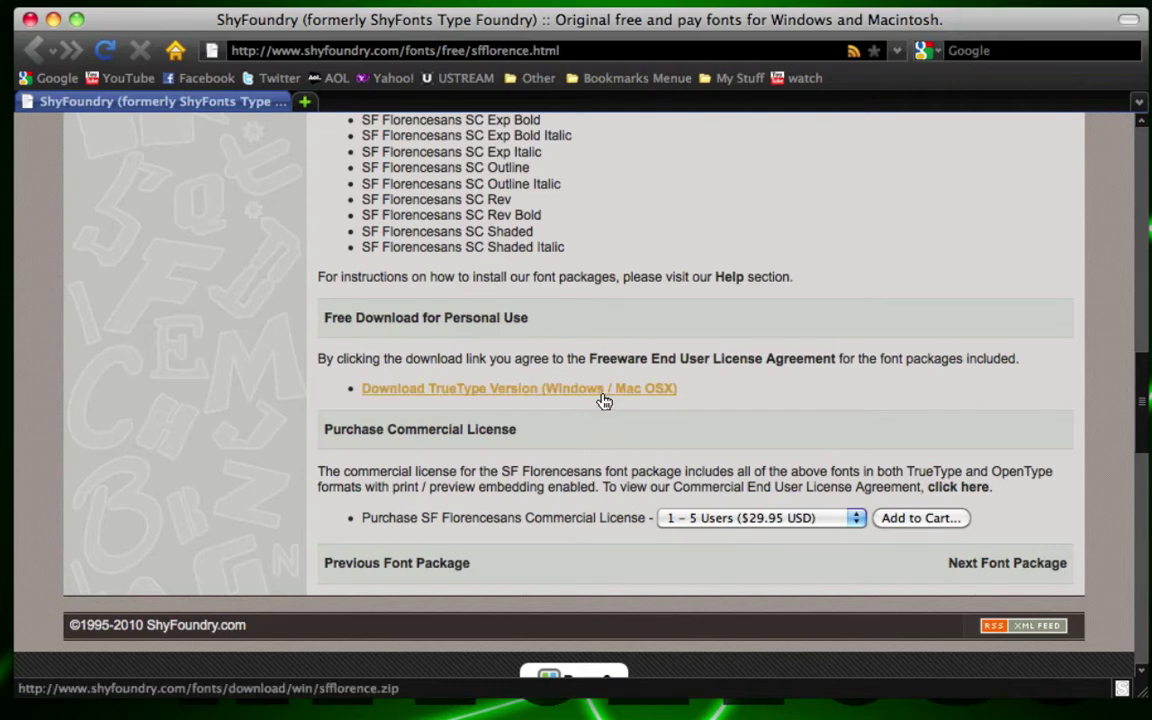
pyautogui.scroll(12, 604, 403)
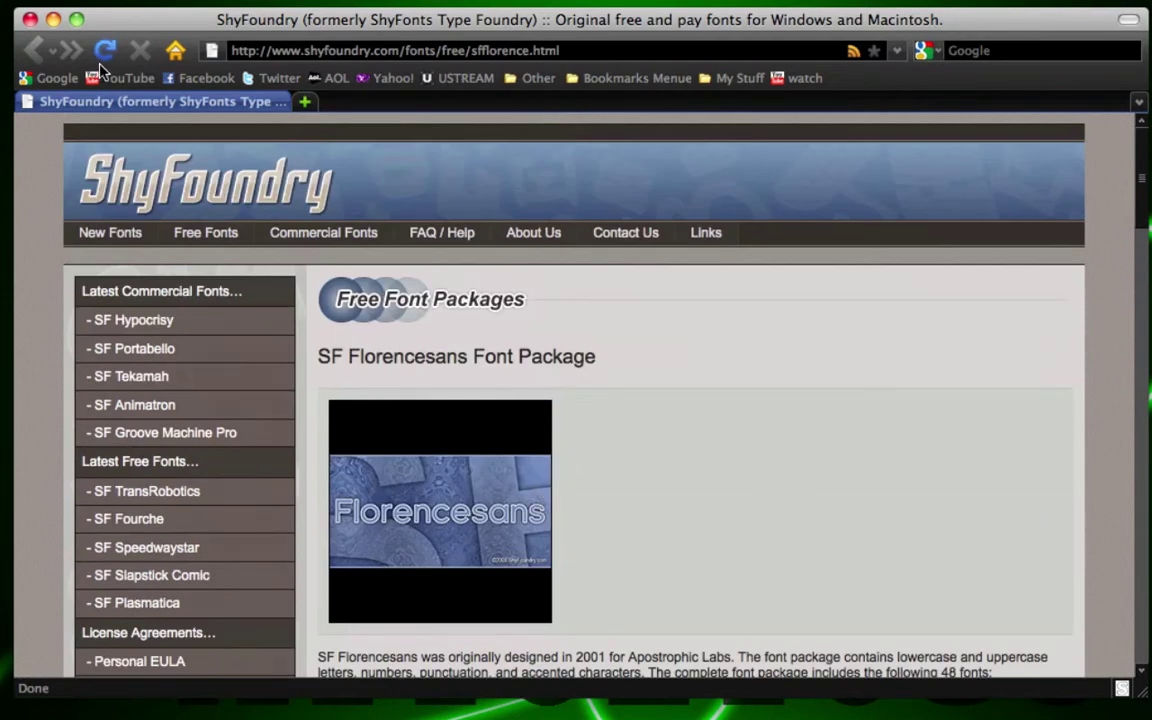
pyautogui.click(53, 19)
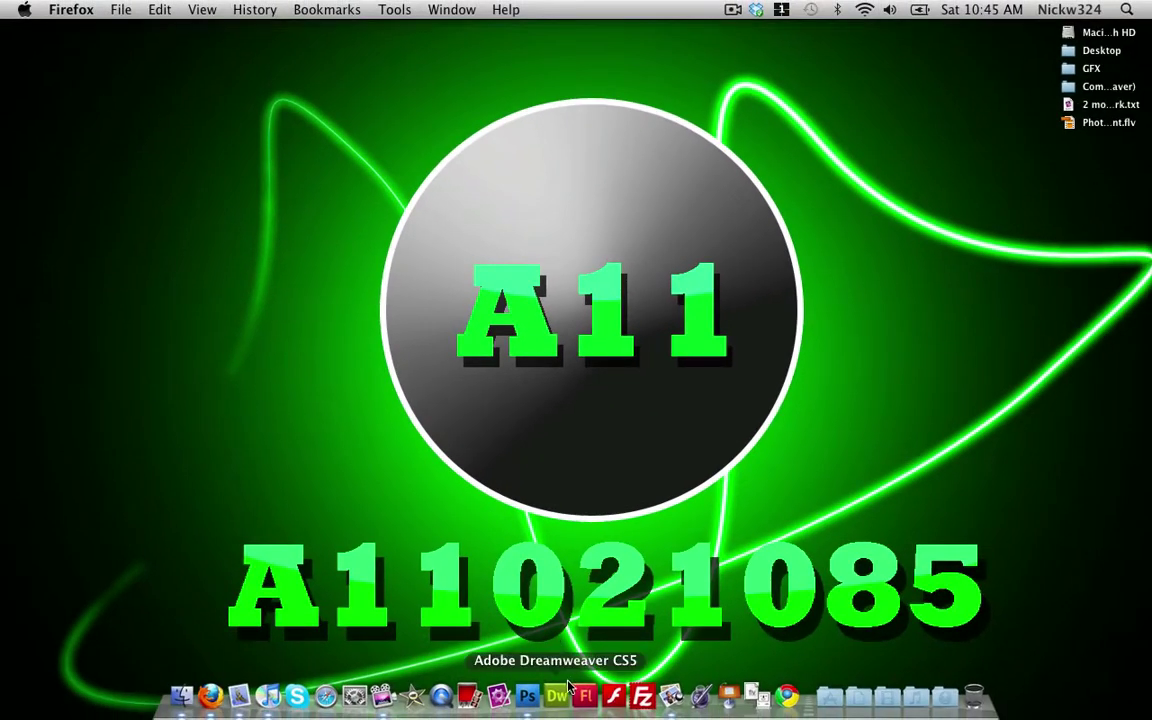
# - Create a new 1280×800 document in Photoshop
pyautogui.click(527, 695)
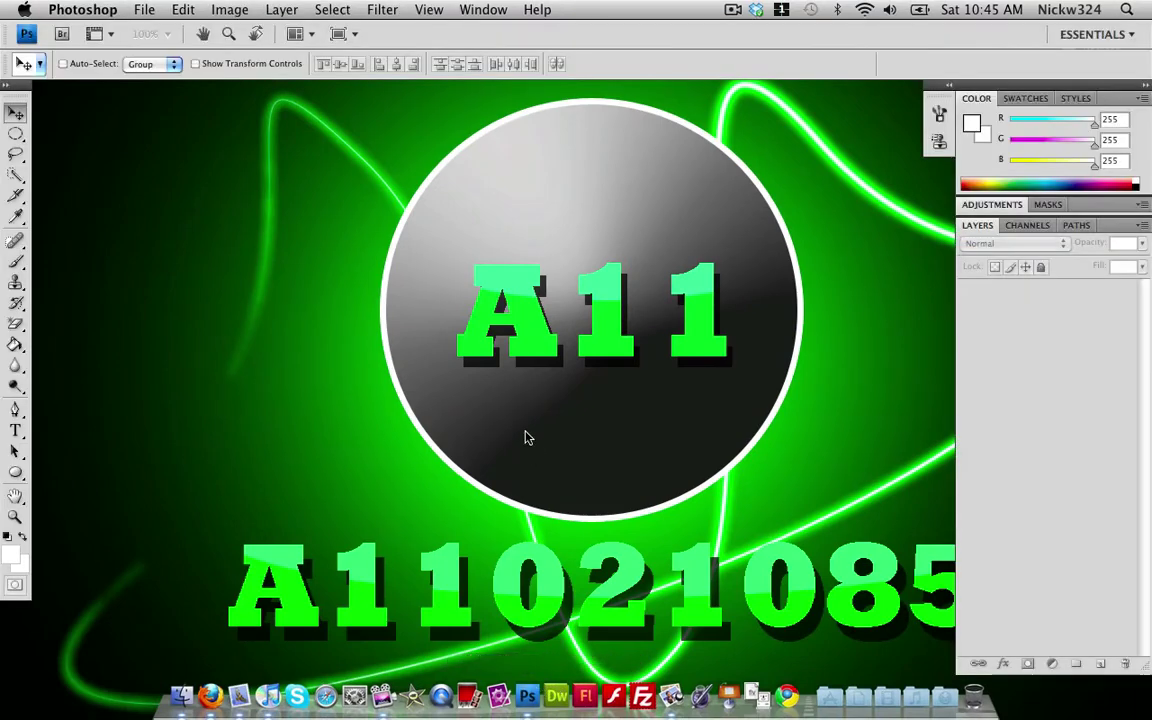
pyautogui.click(146, 9)
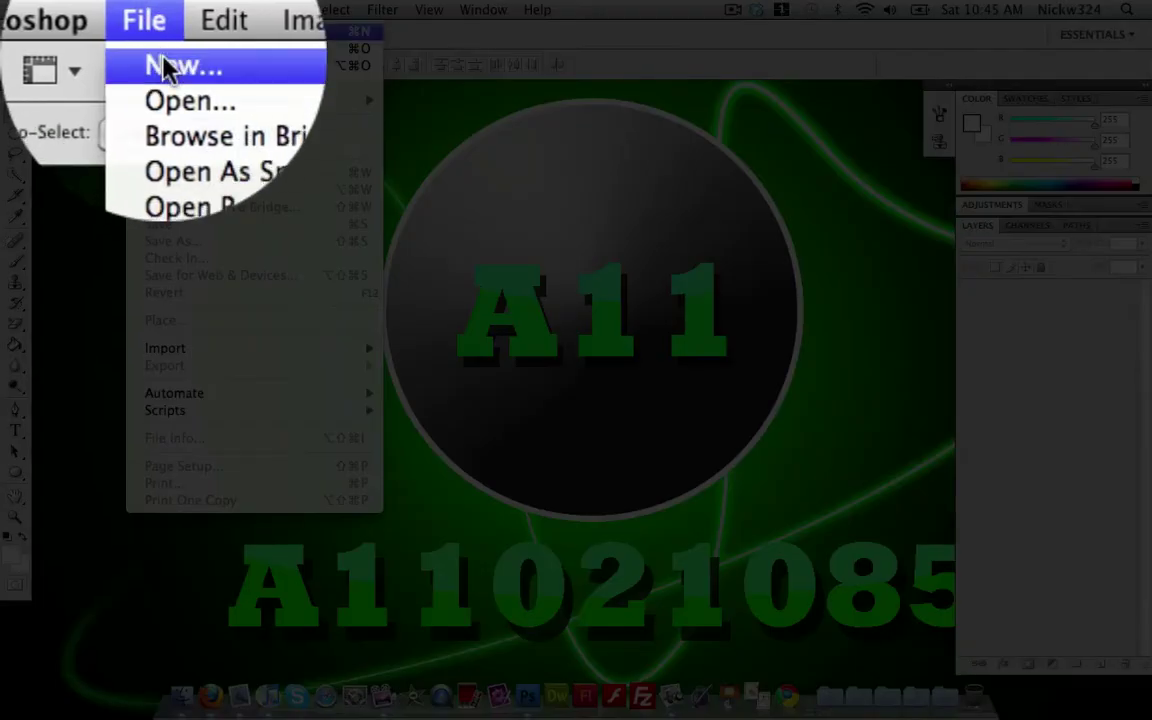
pyautogui.click(156, 32)
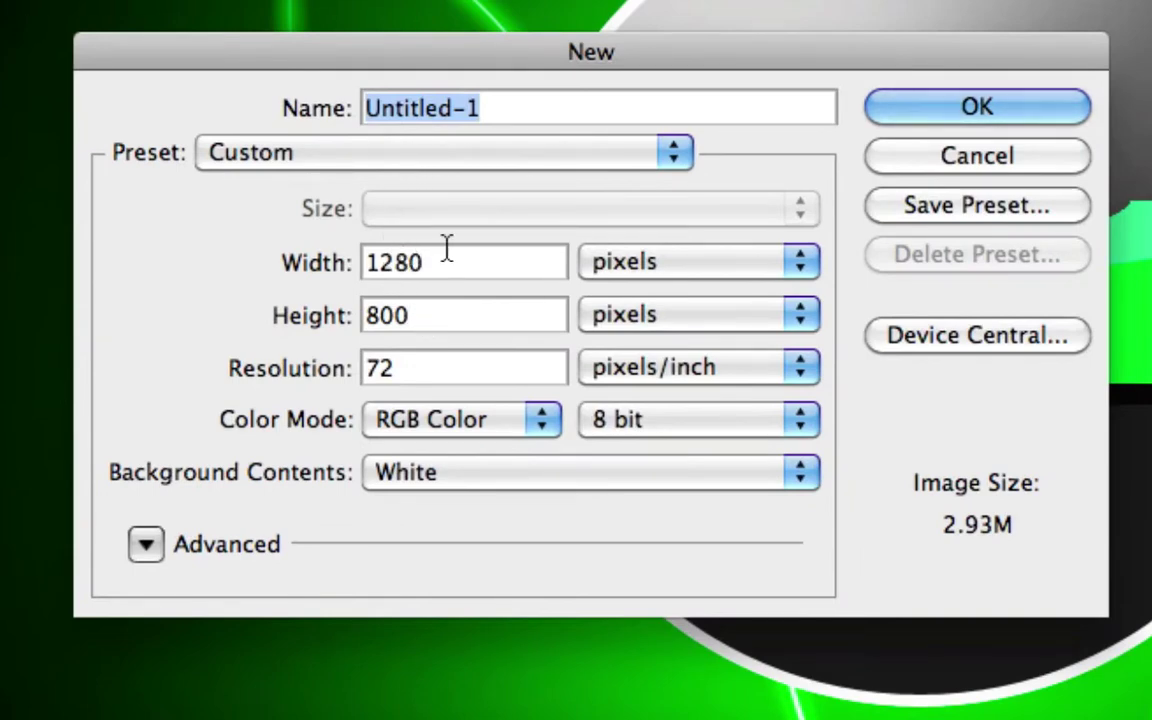
pyautogui.click(921, 108)
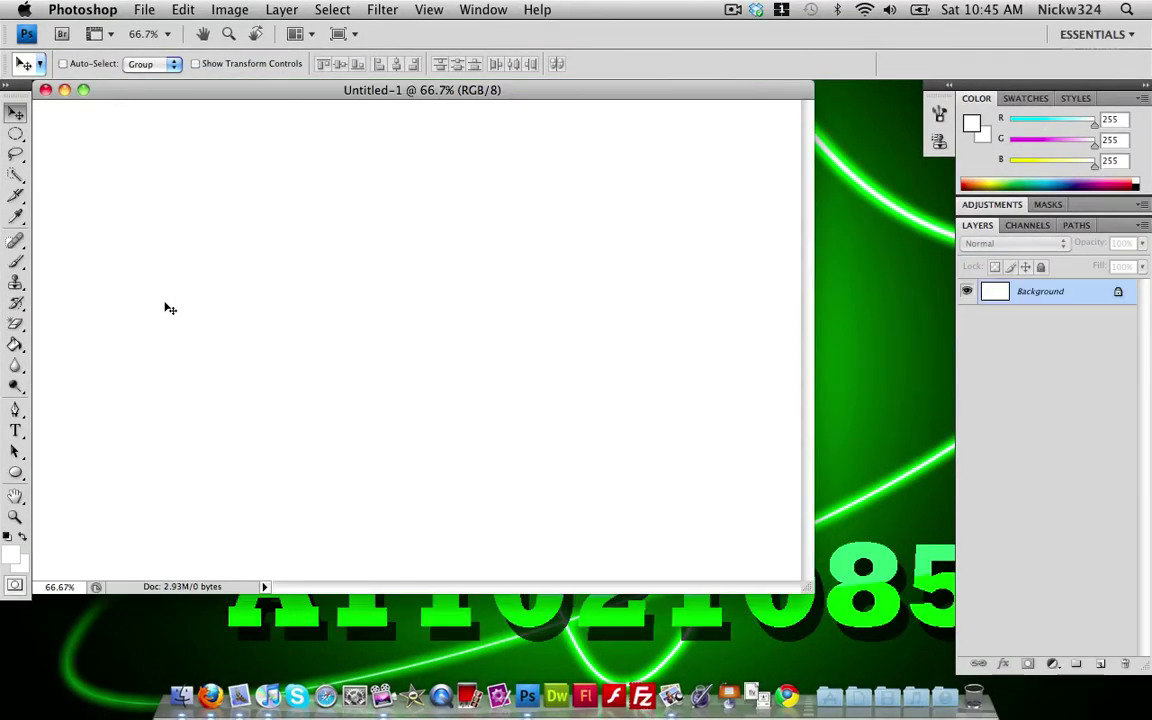
# - Fill the canvas with black using the Paint Bucket and add an empty Layer 1
pyautogui.click(7, 558)
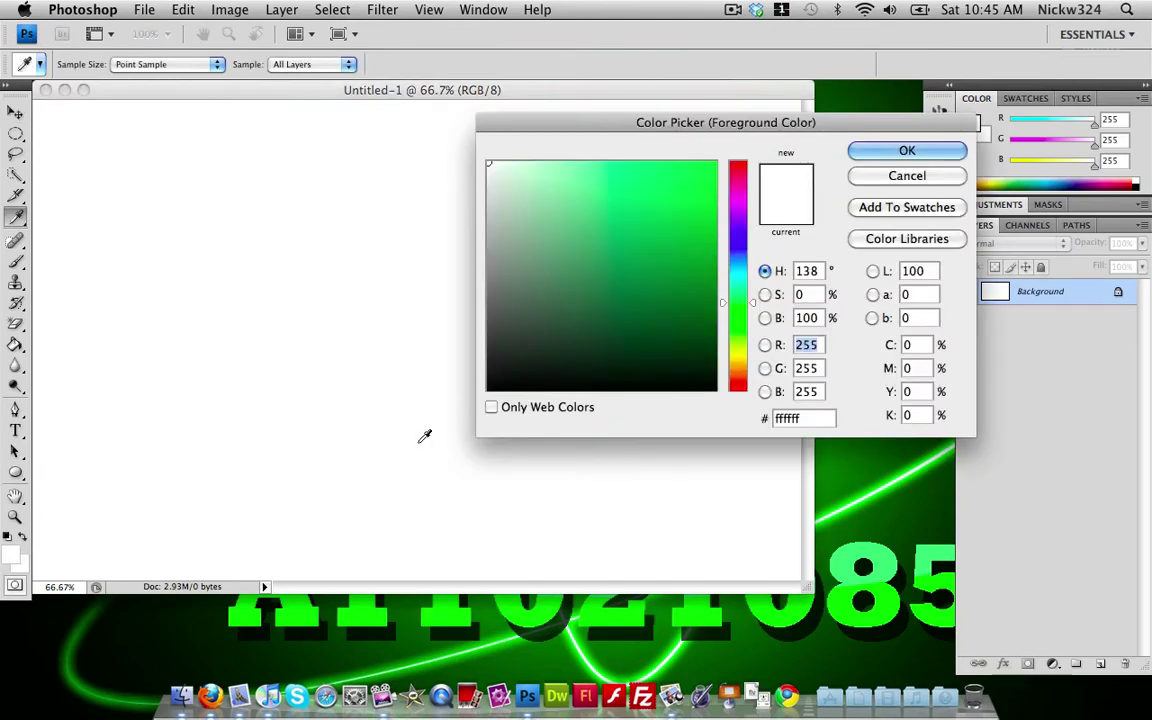
pyautogui.click(487, 390)
pyautogui.click(907, 150)
pyautogui.press('v')
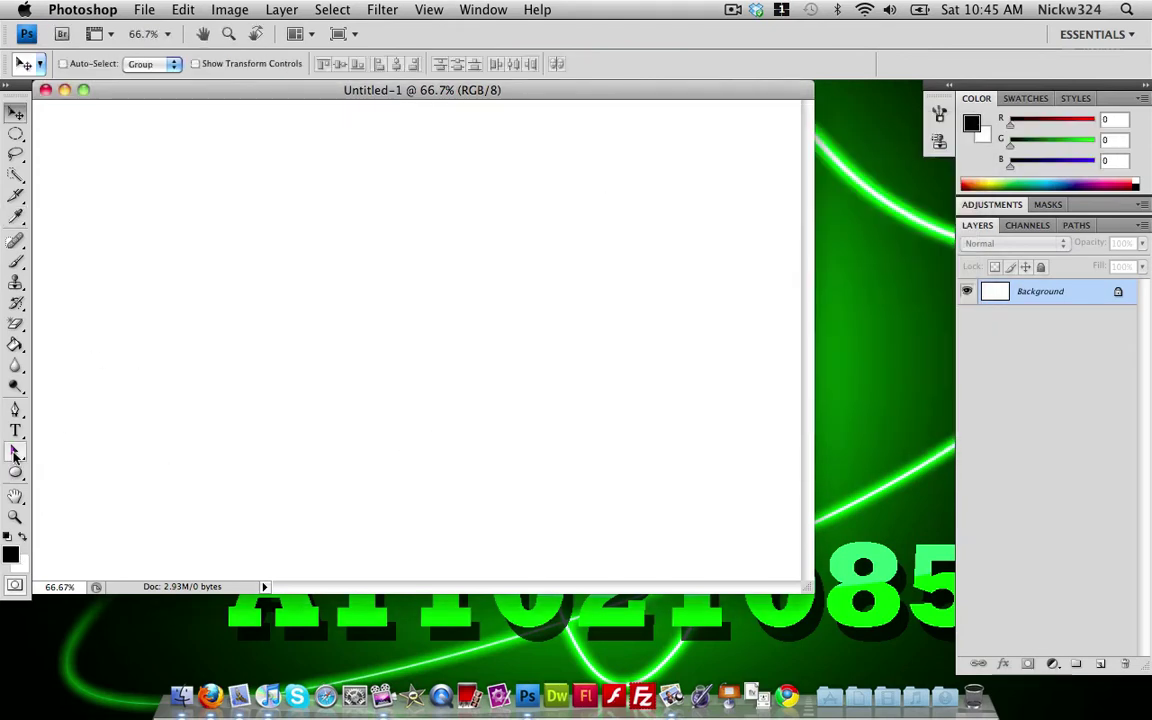
pyautogui.click(15, 344)
pyautogui.click(228, 334)
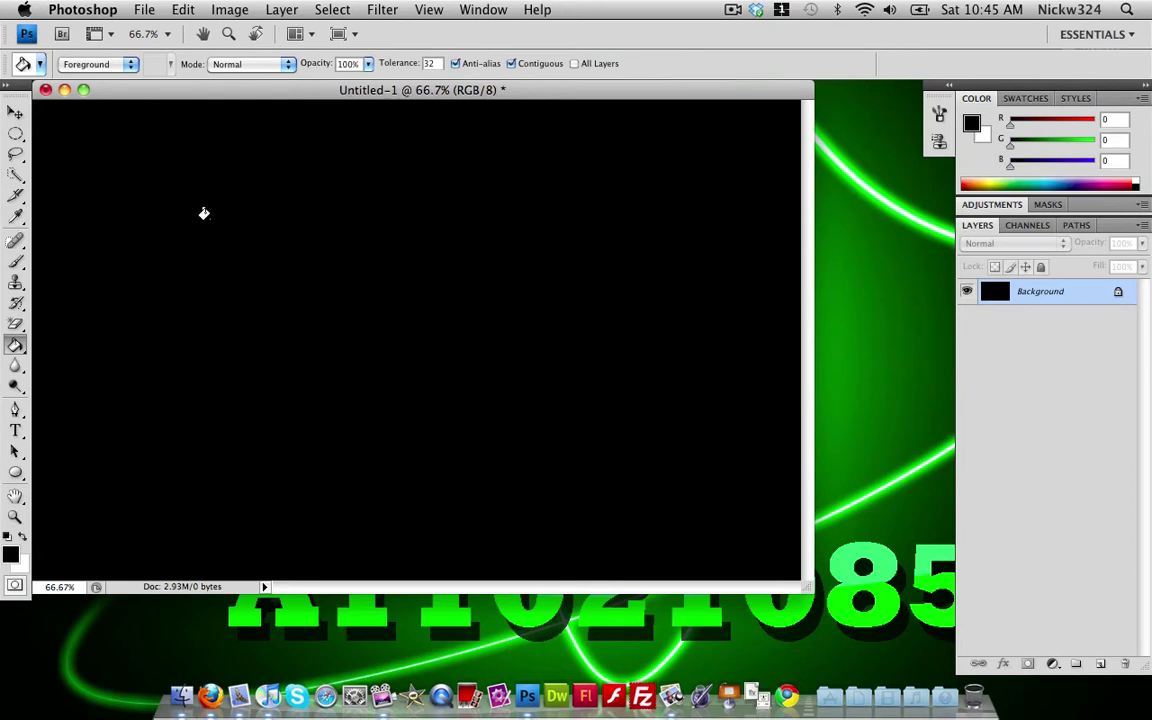
pyautogui.click(1099, 664)
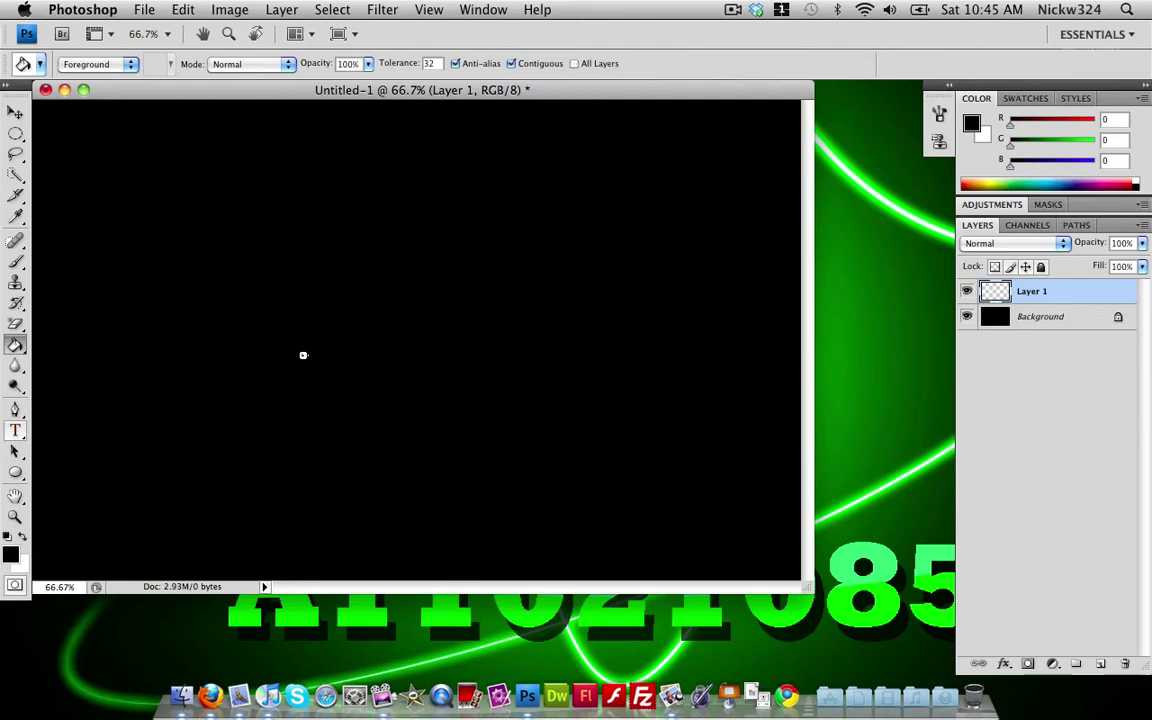
# - Type A11021085 in SF Florencesans Outline at 150 pt and move it toward the canvas centre
pyautogui.press('t')
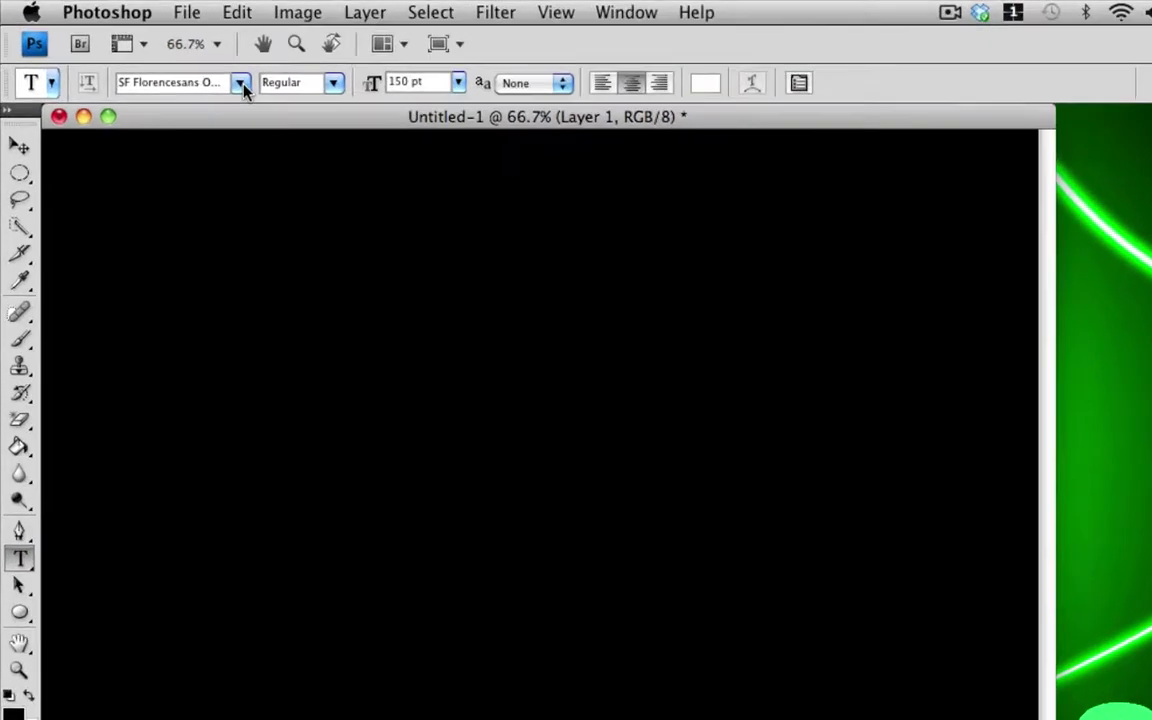
pyautogui.click(185, 64)
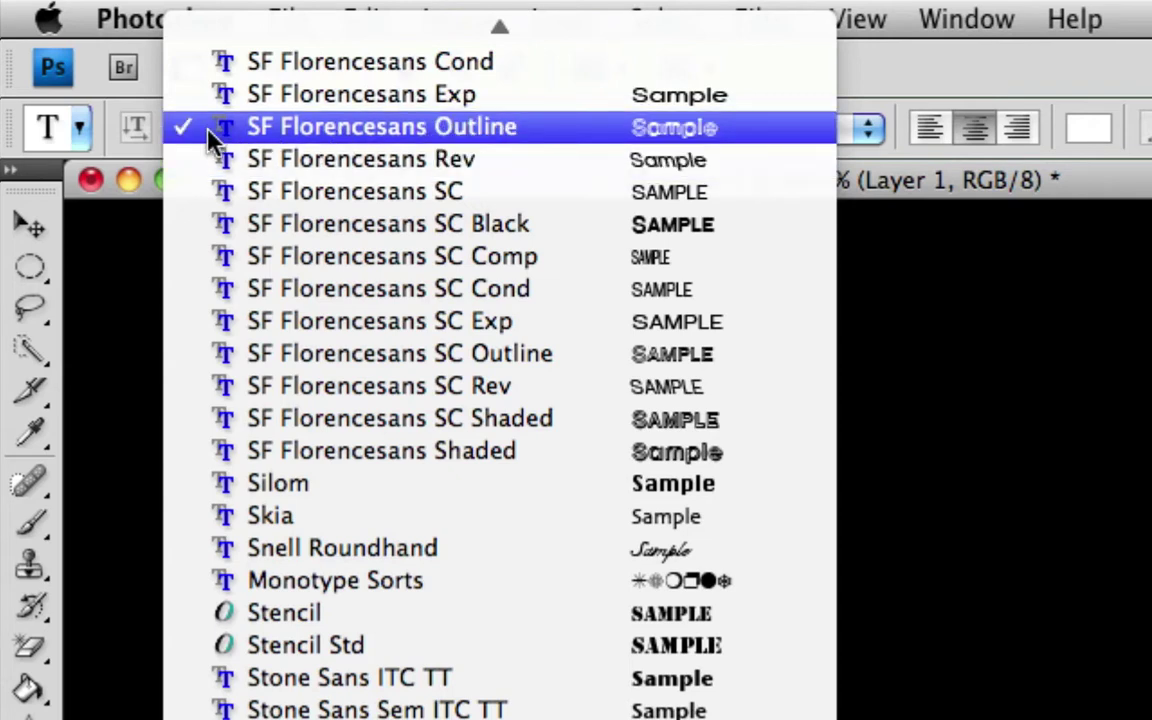
pyautogui.click(550, 127)
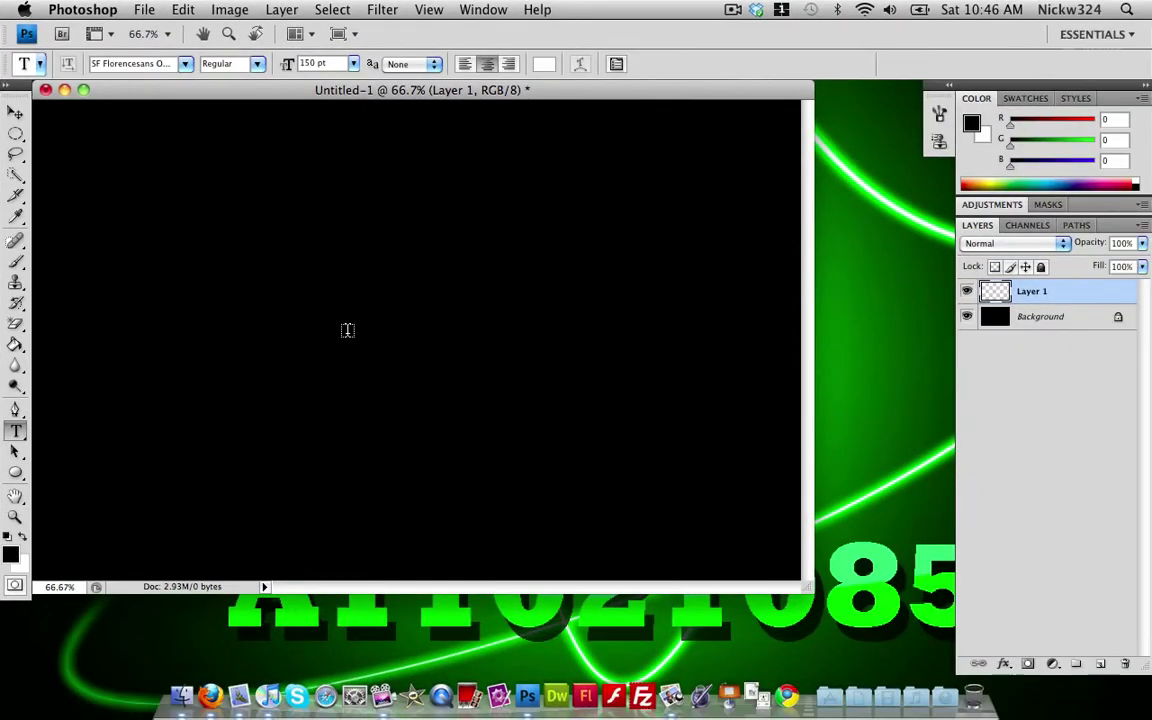
pyautogui.click(321, 334)
pyautogui.write('A11021')
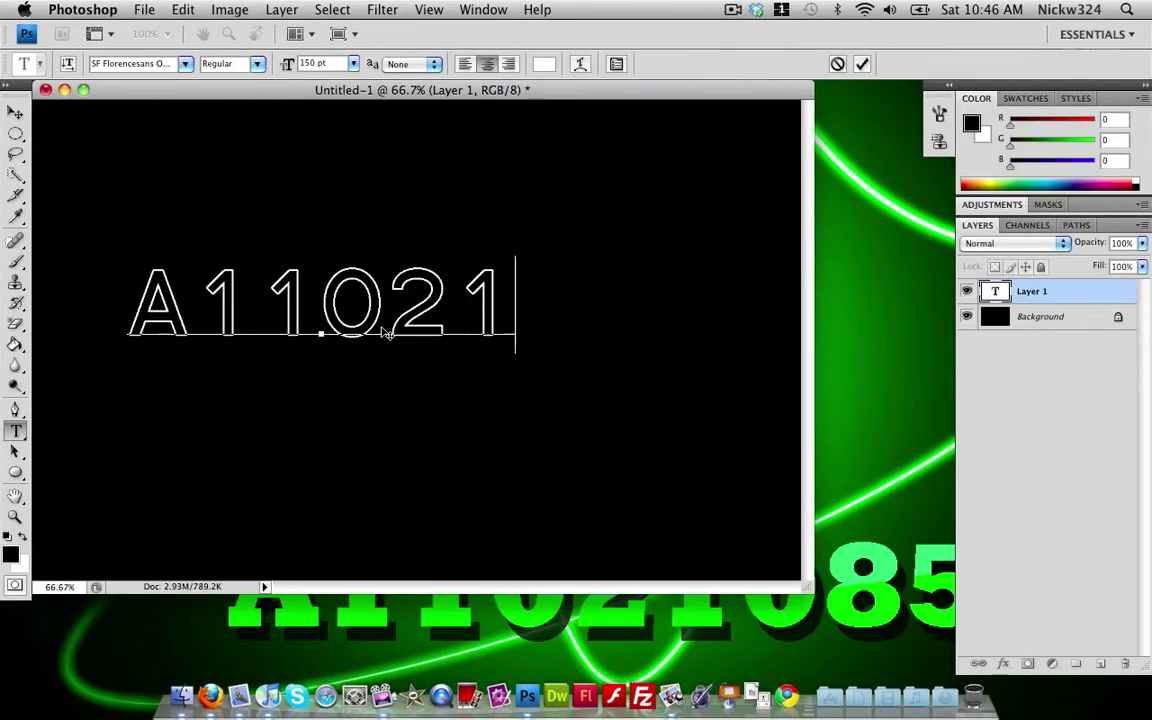
pyautogui.write('085')
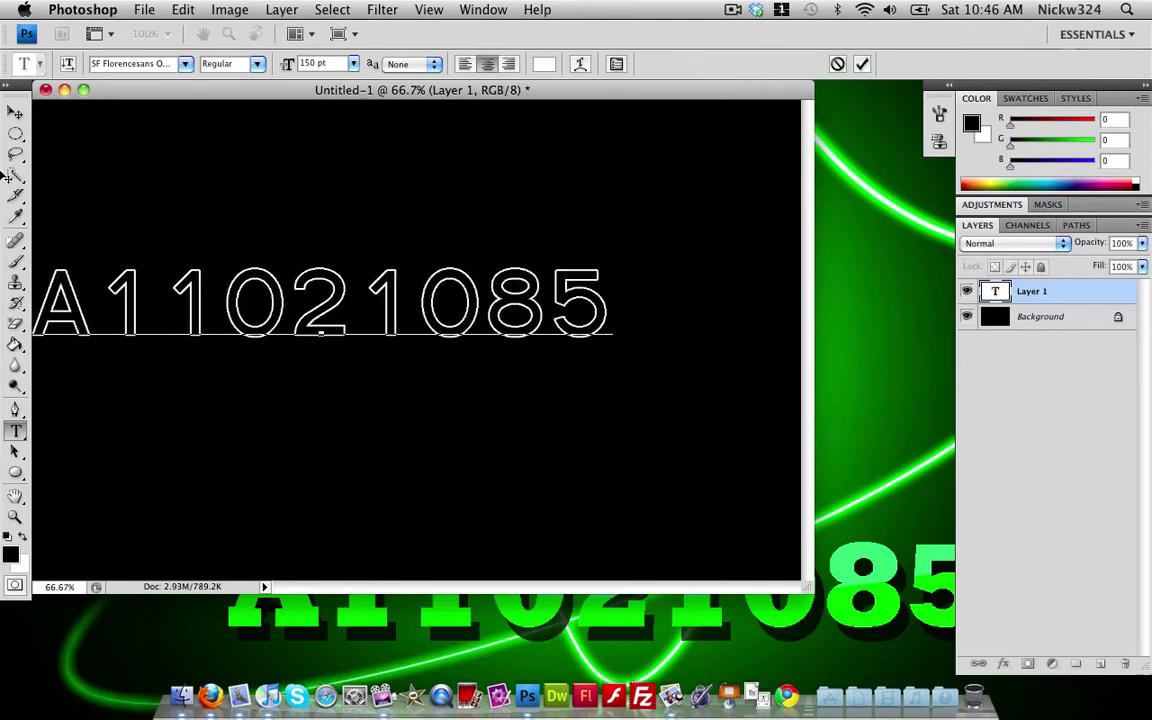
pyautogui.click(15, 112)
pyautogui.moveTo(317, 304); pyautogui.dragTo(416, 351)
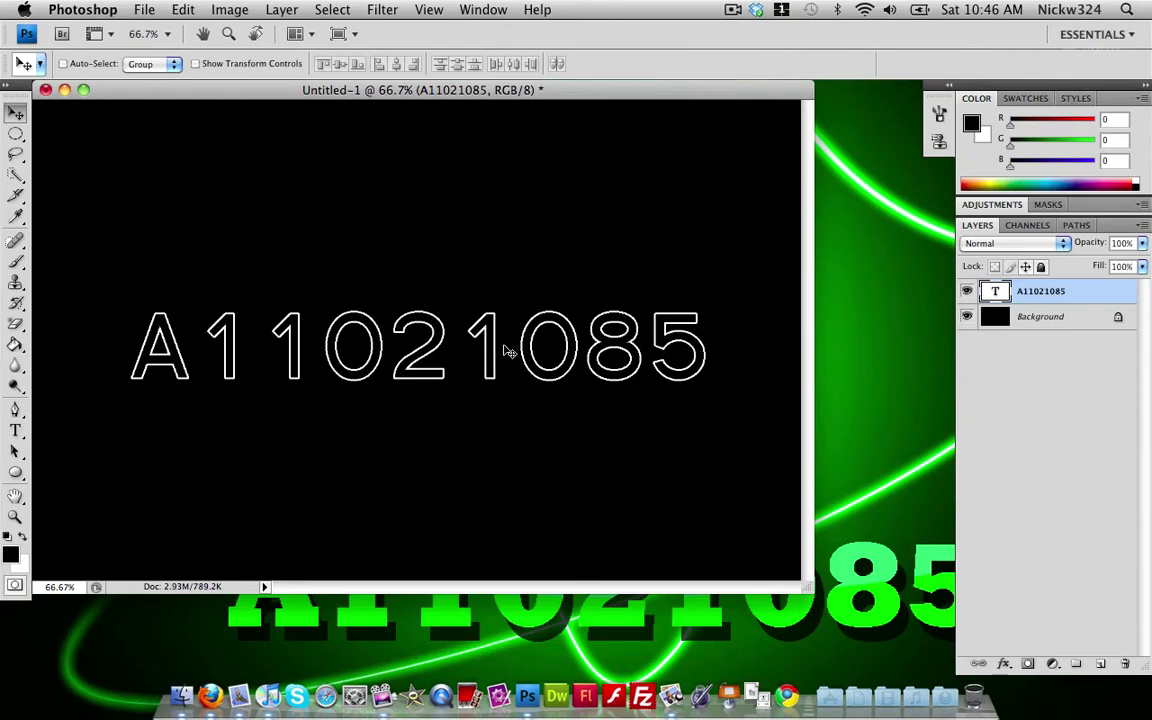
# - Add an Outer Glow in cyan #00e4ff to the A11021085 text layer
pyautogui.rightClick(960, 270)
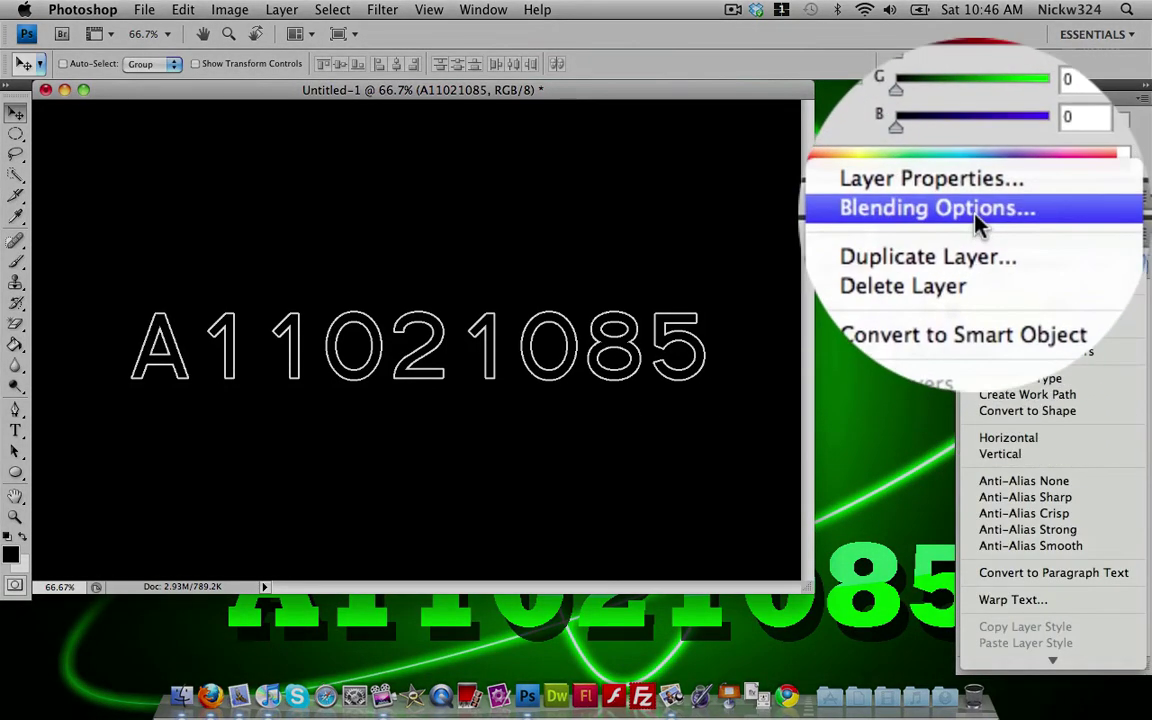
pyautogui.click(979, 225)
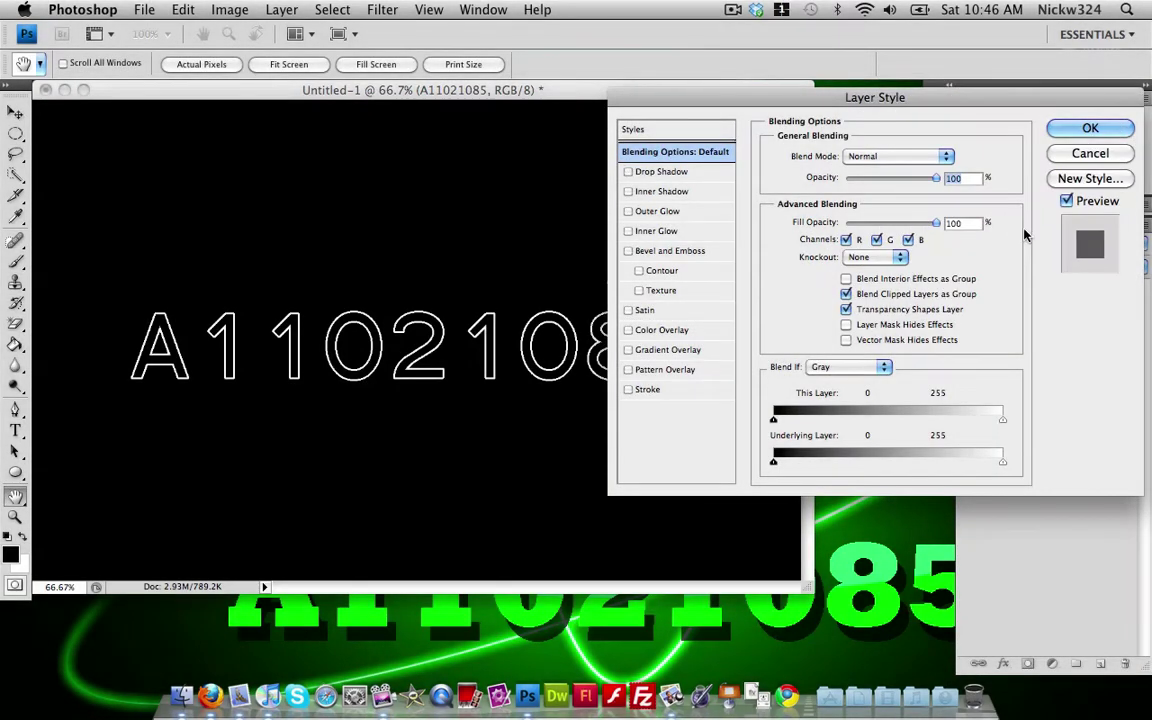
pyautogui.click(670, 212)
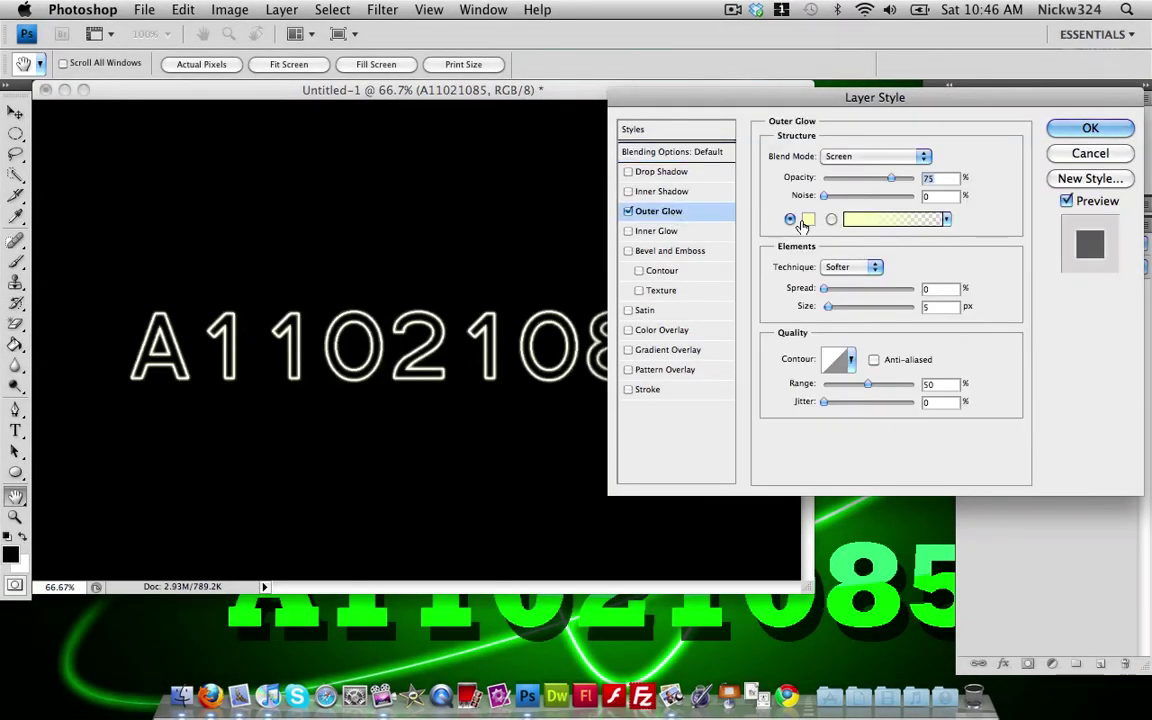
pyautogui.click(778, 221)
pyautogui.moveTo(588, 270)
pyautogui.mouseDown()
pyautogui.moveTo(716, 161)
pyautogui.moveTo(747, 273)
pyautogui.mouseUp()
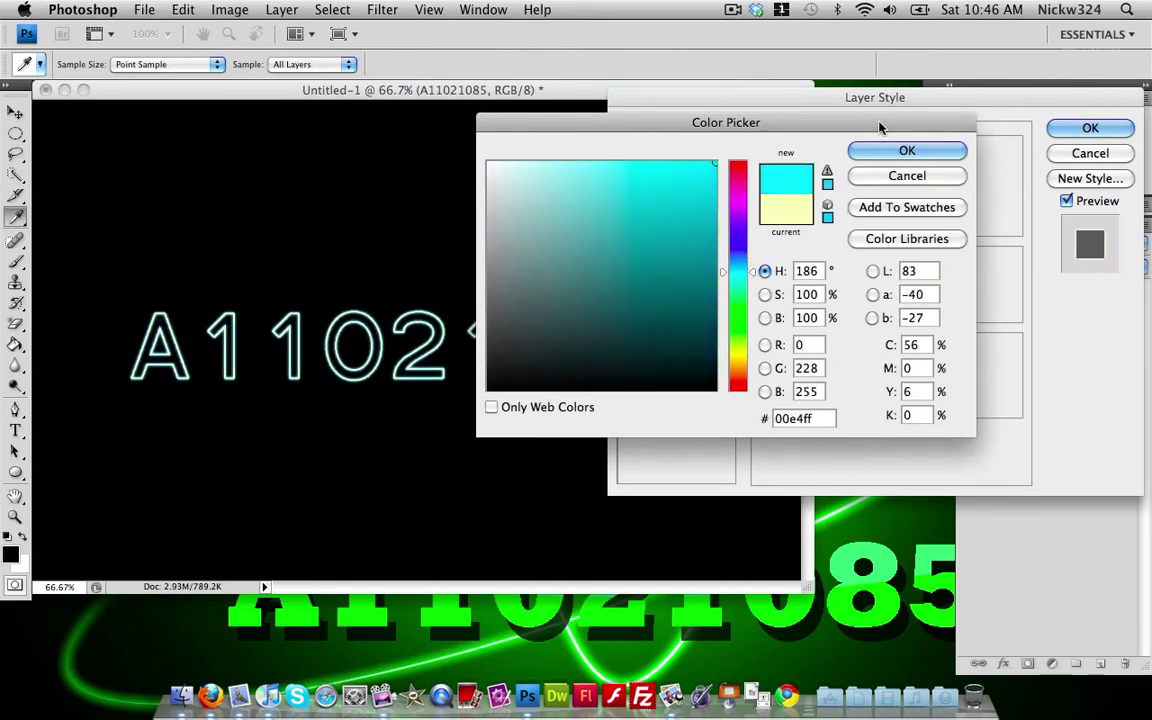
pyautogui.click(877, 150)
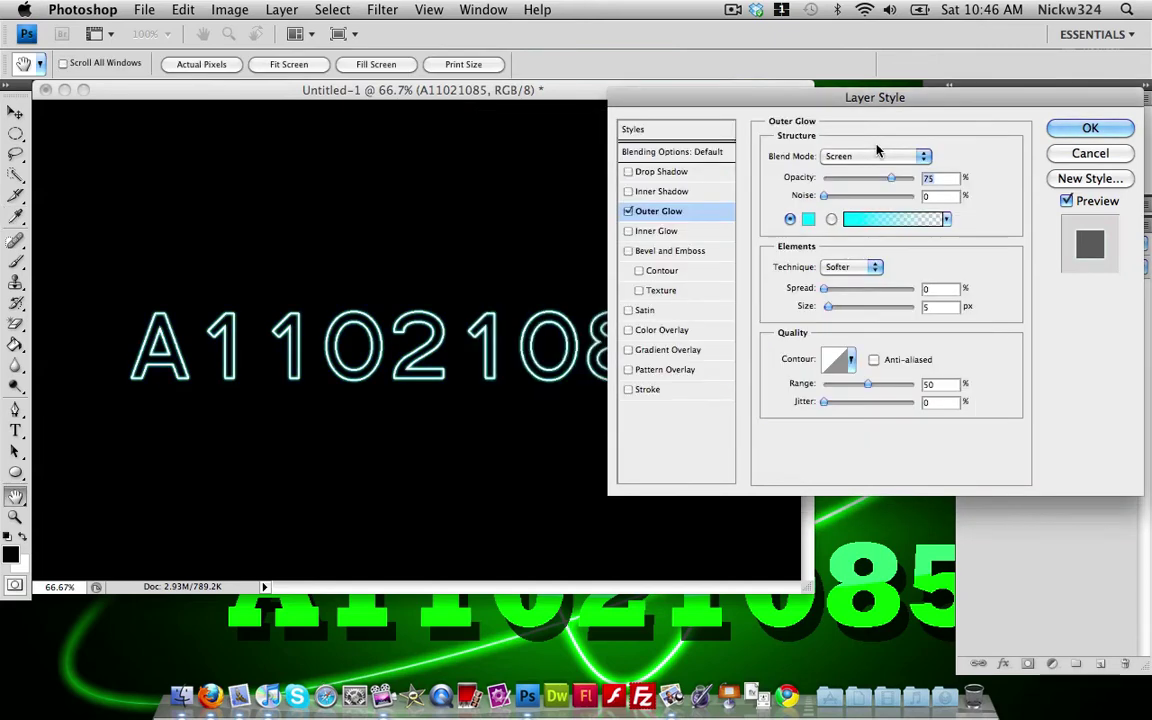
pyautogui.click(1086, 128)
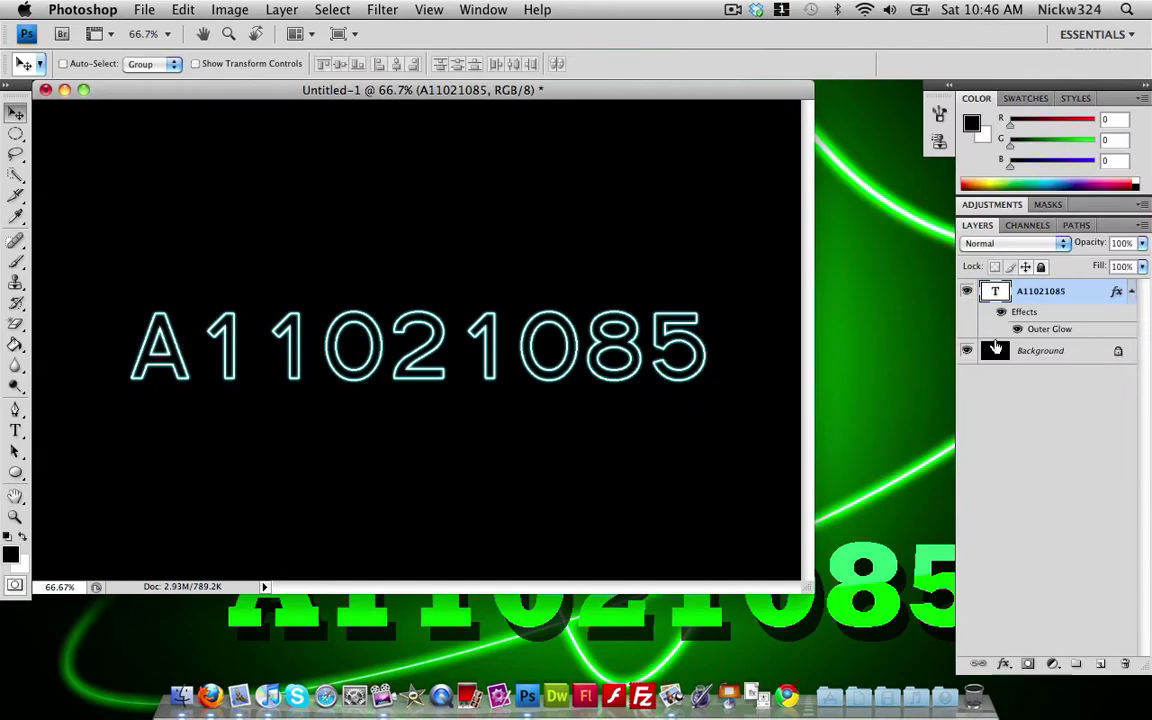
pyautogui.rightClick(1035, 292)
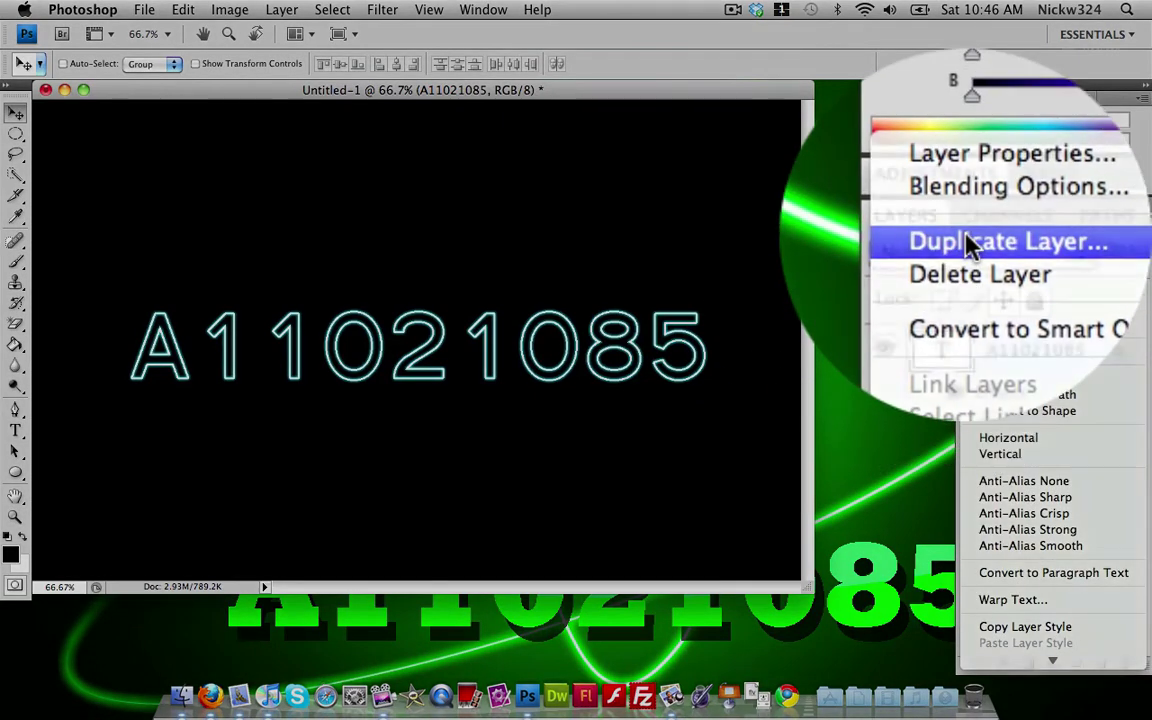
# - Duplicate the glowing text layer four times, producing A11021085 copy through copy 4
pyautogui.click(1040, 232)
pyautogui.click(784, 256)
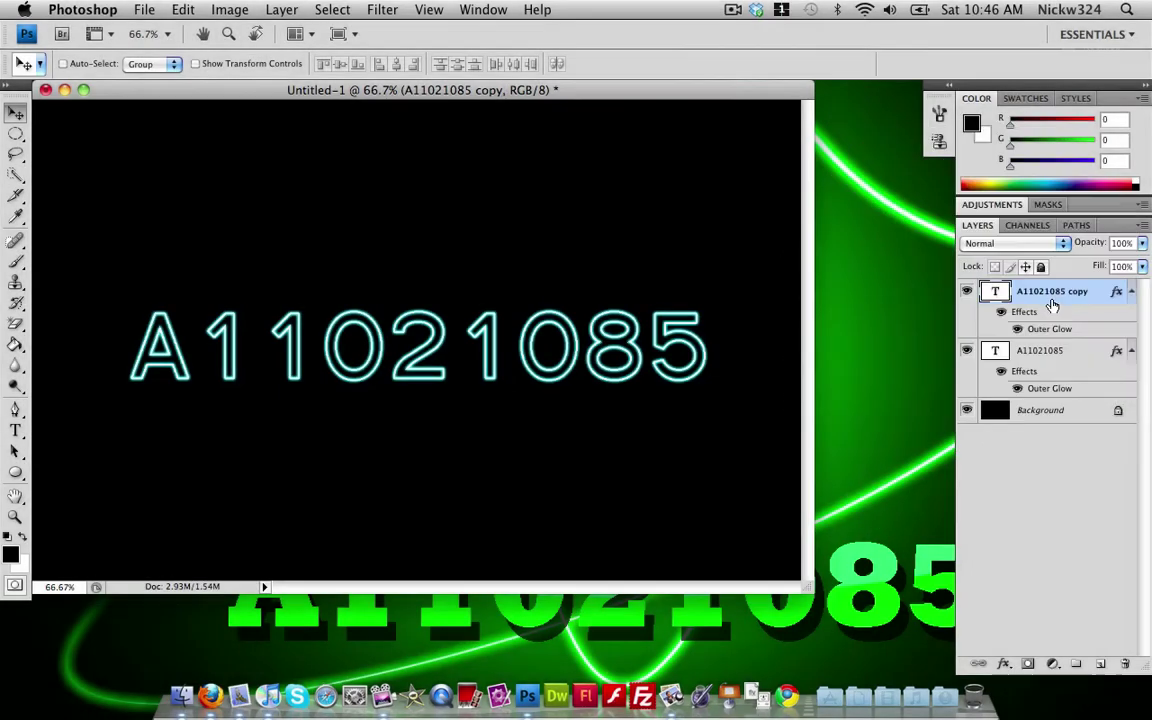
pyautogui.rightClick(1052, 305)
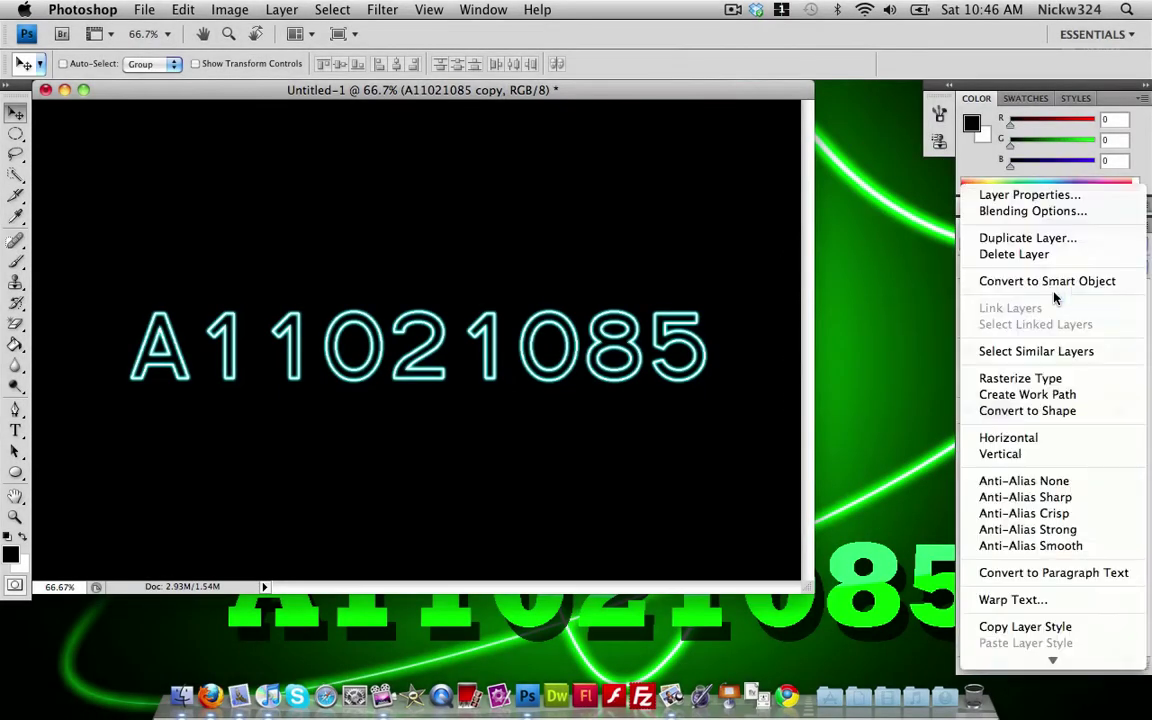
pyautogui.click(1040, 234)
pyautogui.click(781, 243)
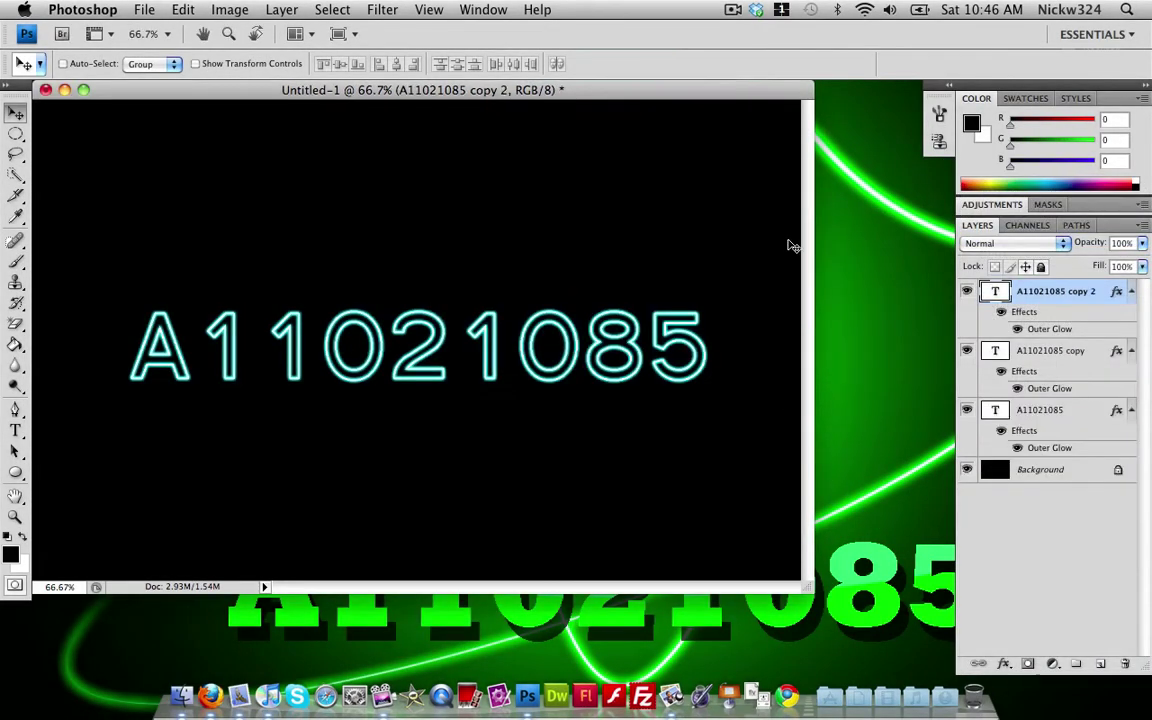
pyautogui.rightClick(1066, 299)
pyautogui.click(1030, 236)
pyautogui.click(781, 243)
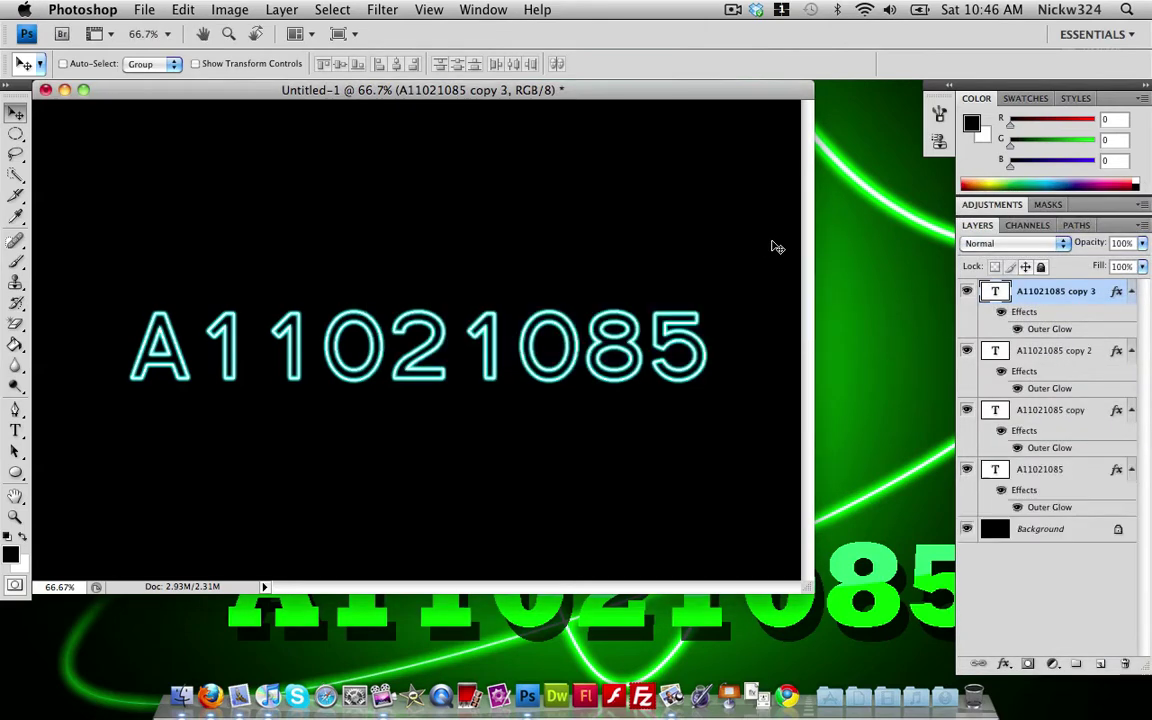
pyautogui.rightClick(1106, 291)
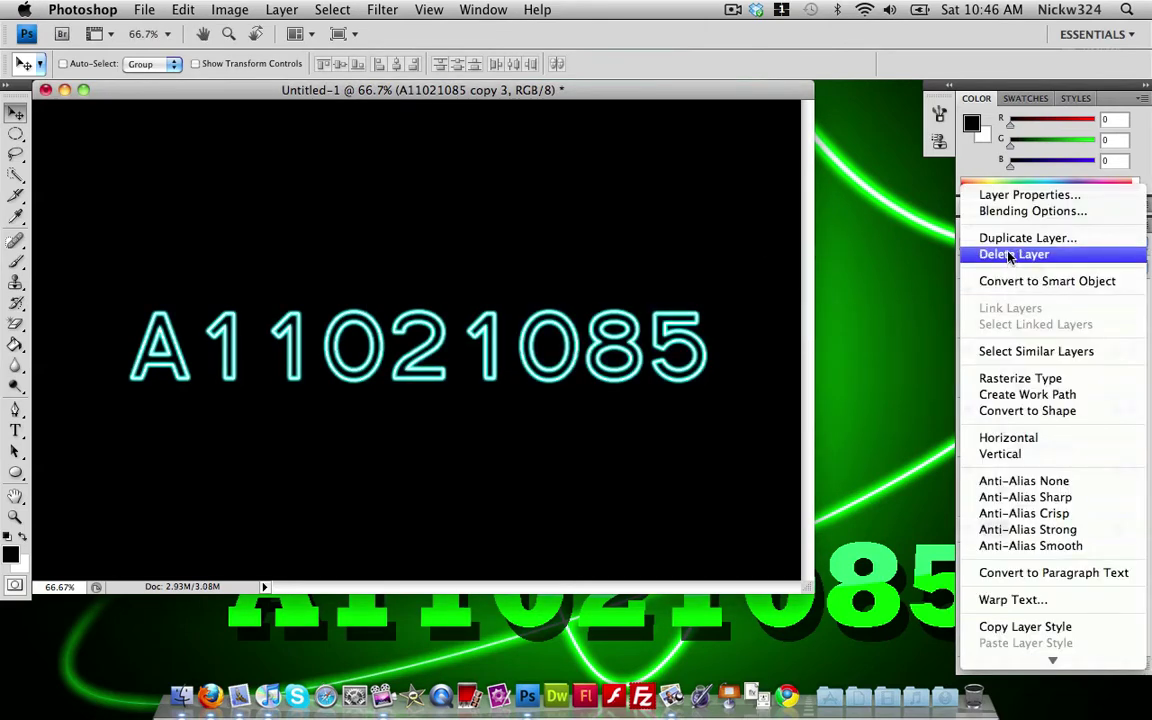
pyautogui.click(906, 236)
pyautogui.click(779, 244)
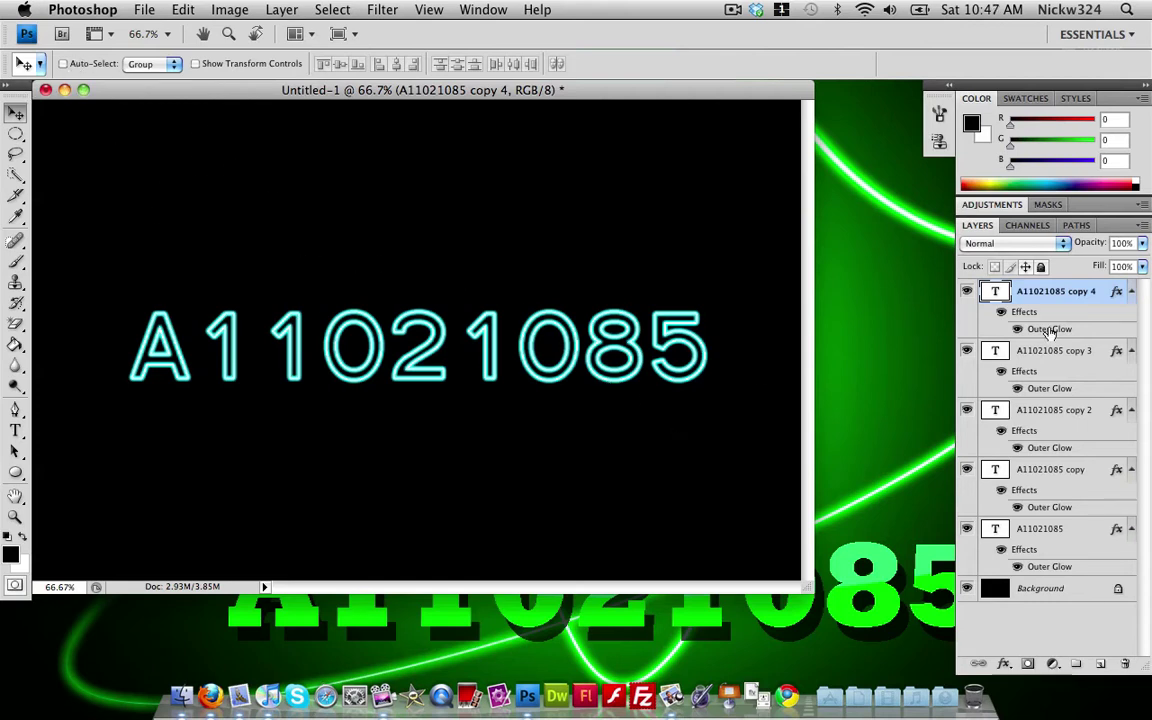
# - Hide the black Background layer
pyautogui.click(142, 9)
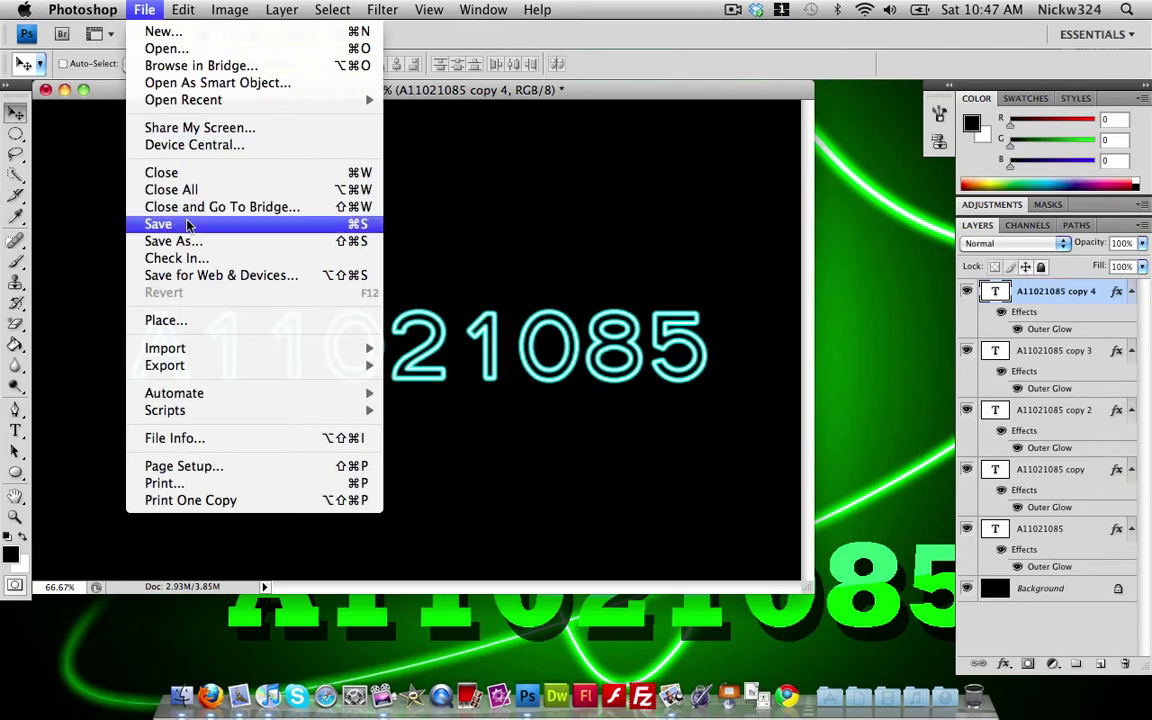
pyautogui.click(144, 9)
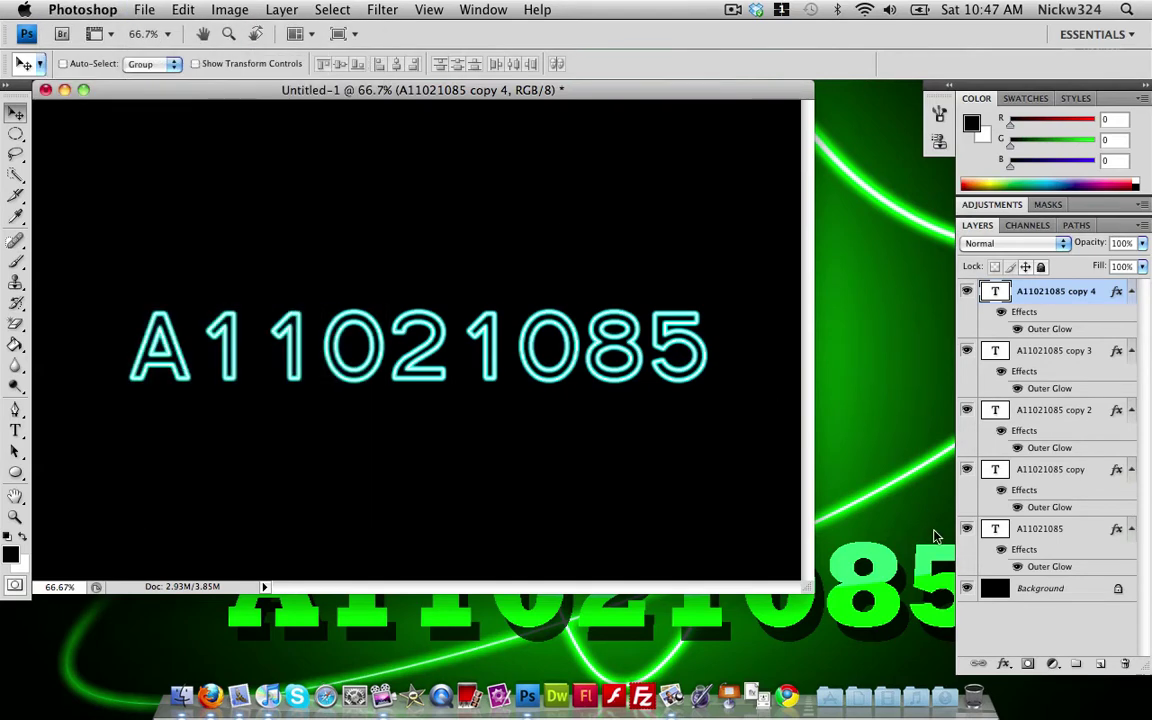
pyautogui.click(966, 588)
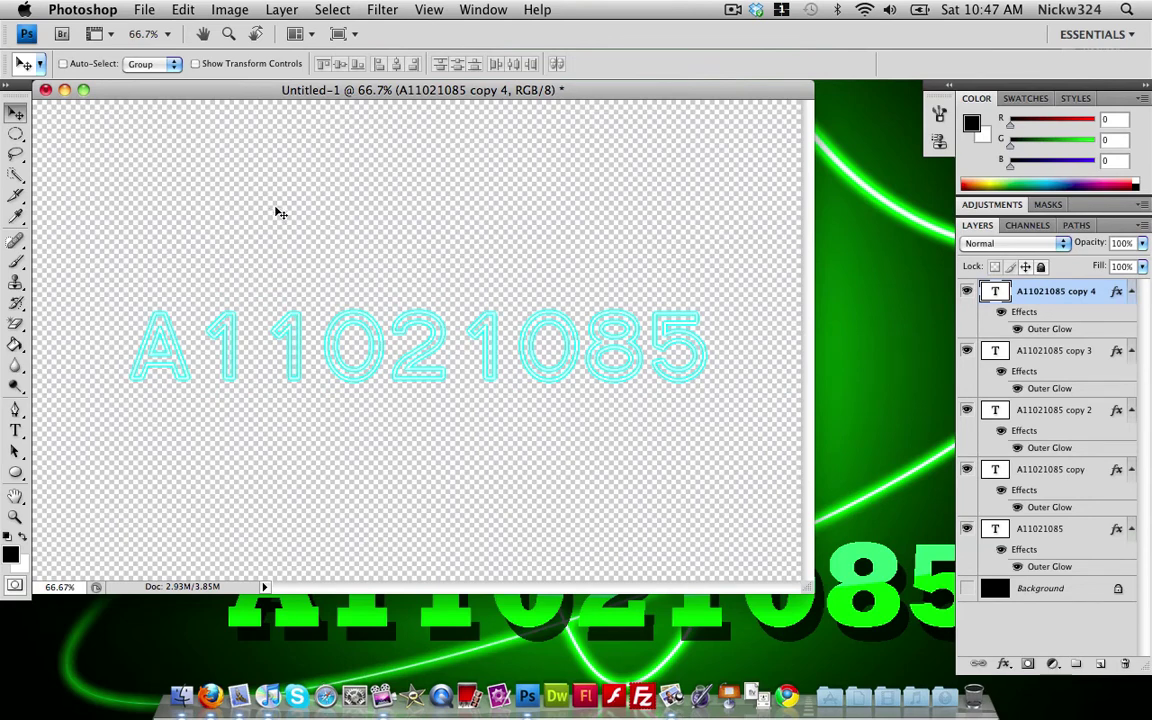
# - Save the image as neon.png in PNG format, then close the document discarding changes
pyautogui.click(147, 10)
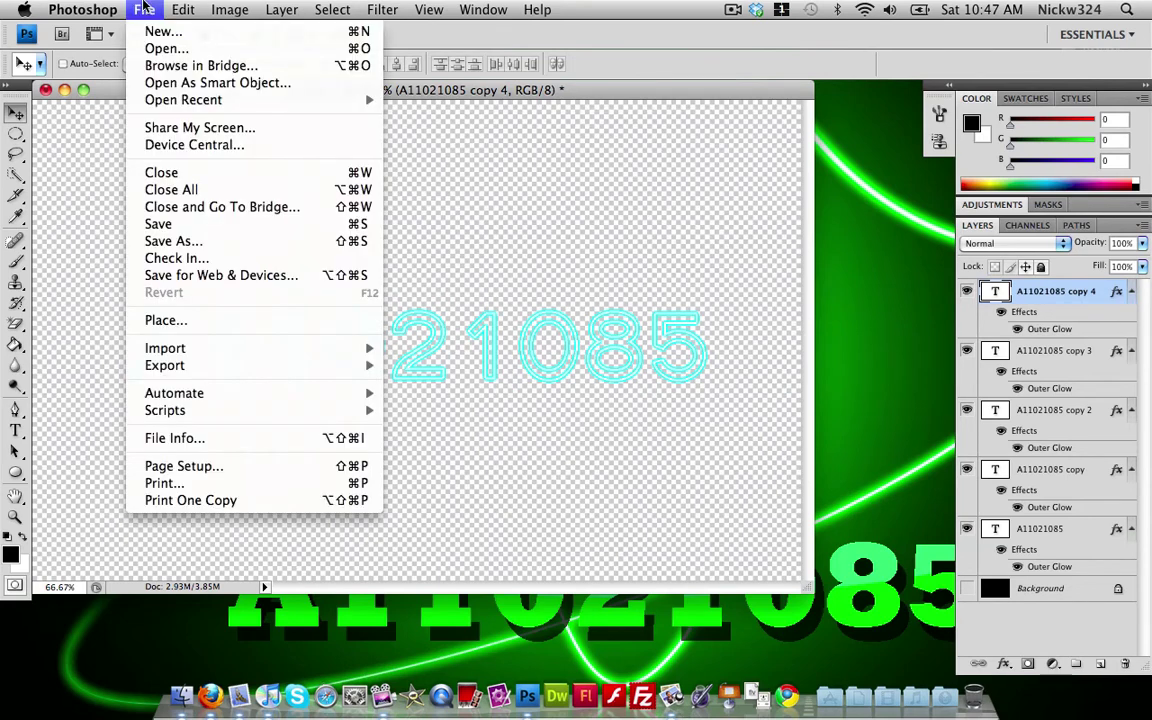
pyautogui.click(197, 243)
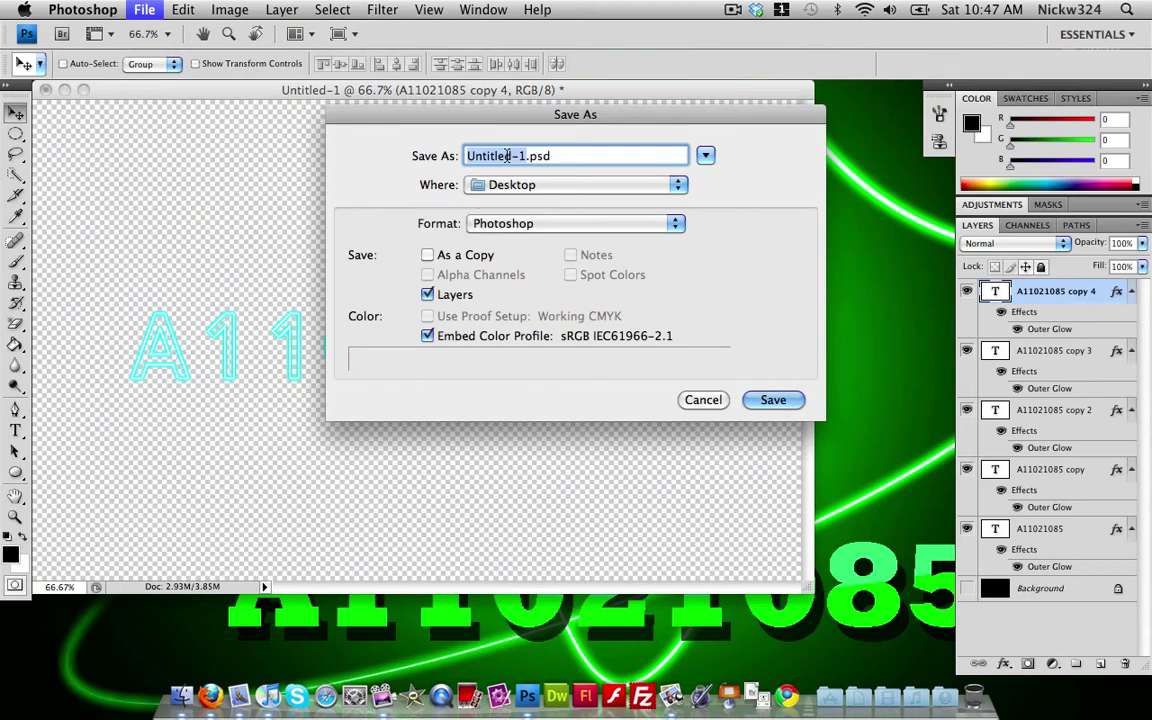
pyautogui.write('neon')
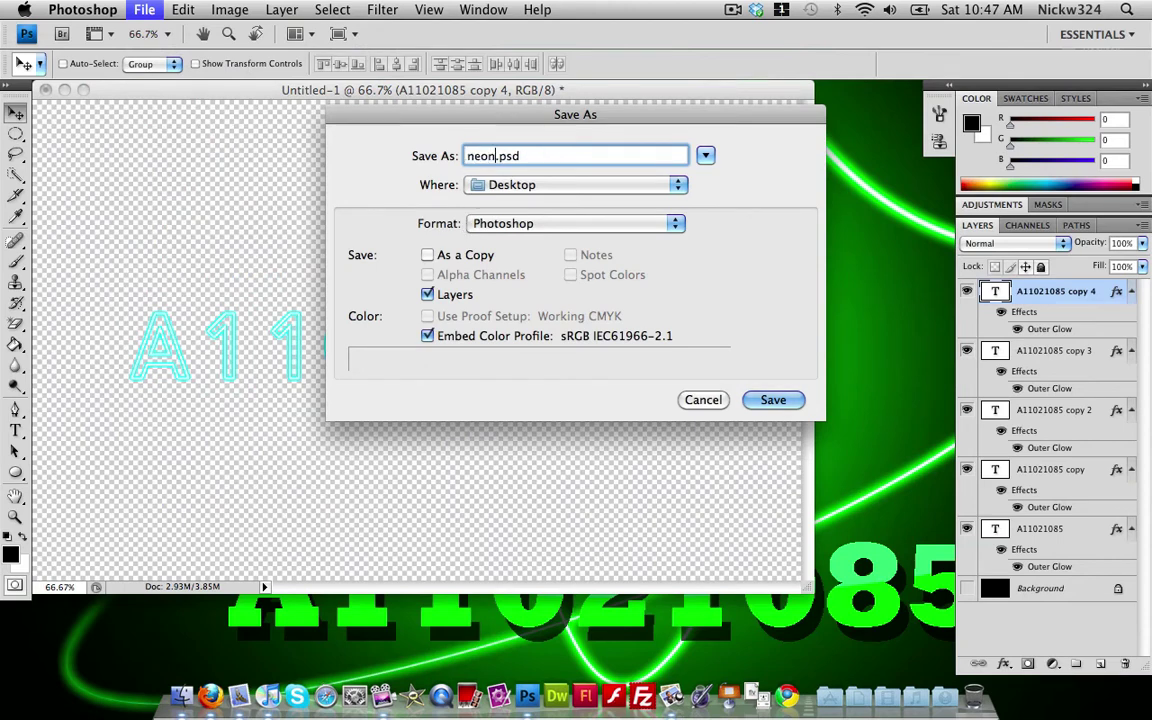
pyautogui.click(545, 224)
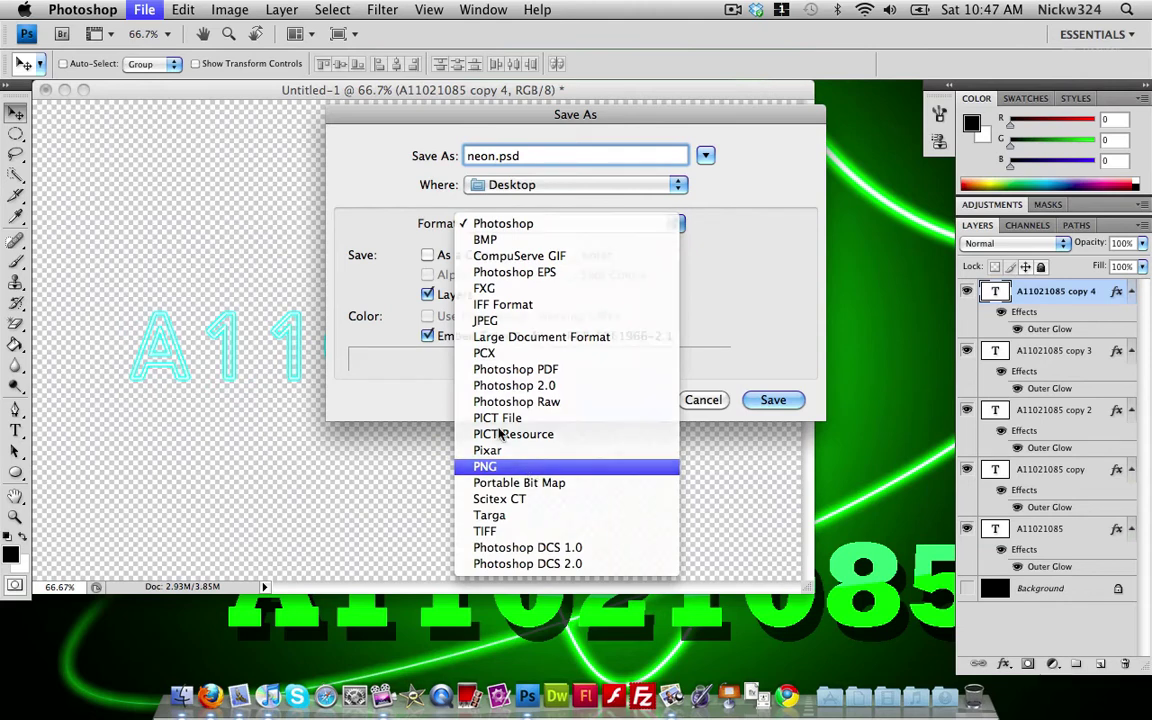
pyautogui.click(525, 466)
pyautogui.click(776, 406)
pyautogui.click(611, 240)
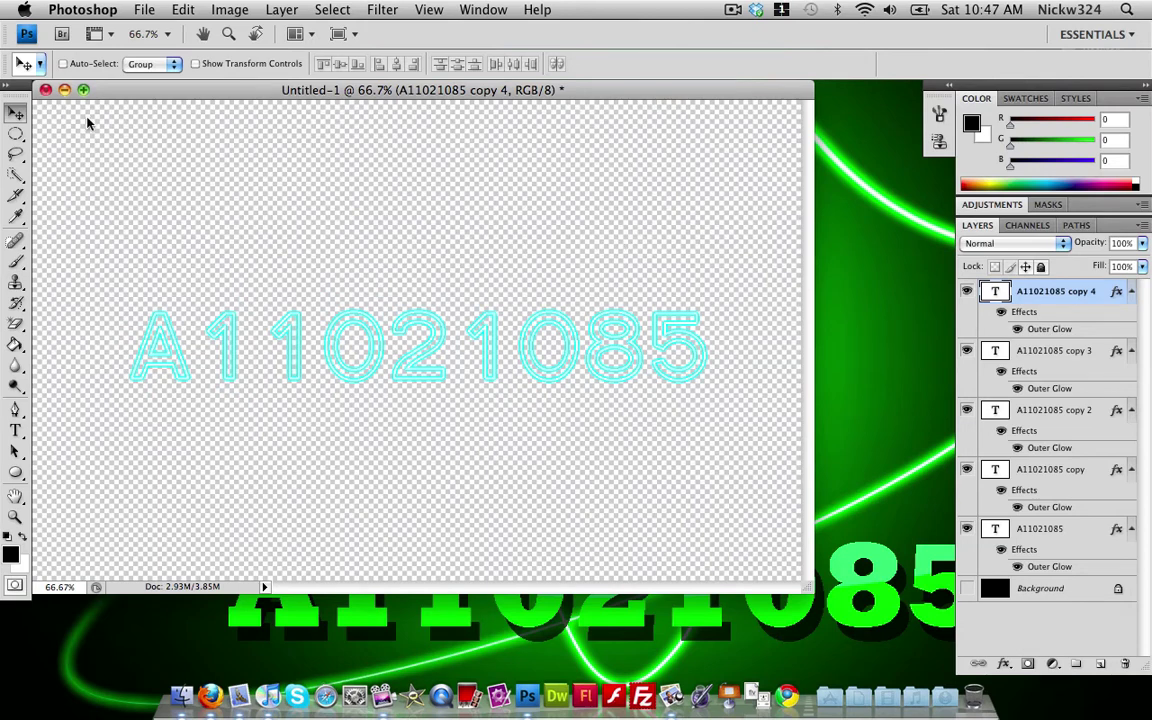
pyautogui.click(45, 90)
pyautogui.click(478, 229)
# - Check neon.png in Preview, close it, and open the Desktop folder
pyautogui.click(568, 260)
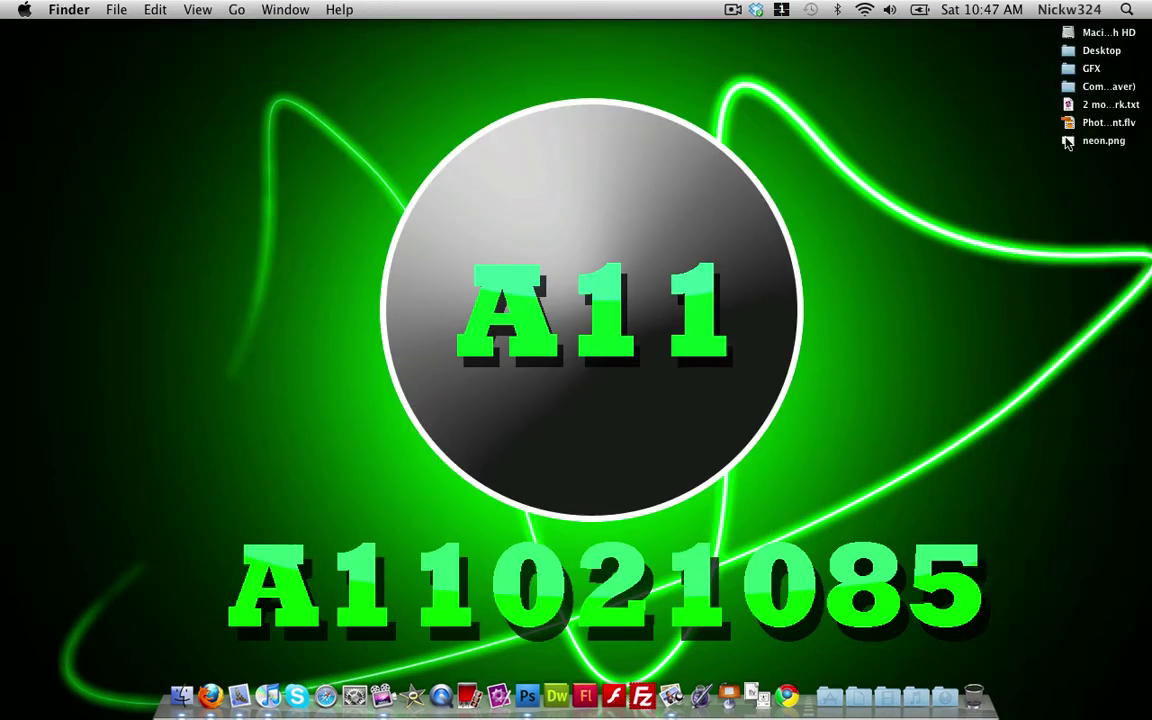
pyautogui.doubleClick(1068, 140)
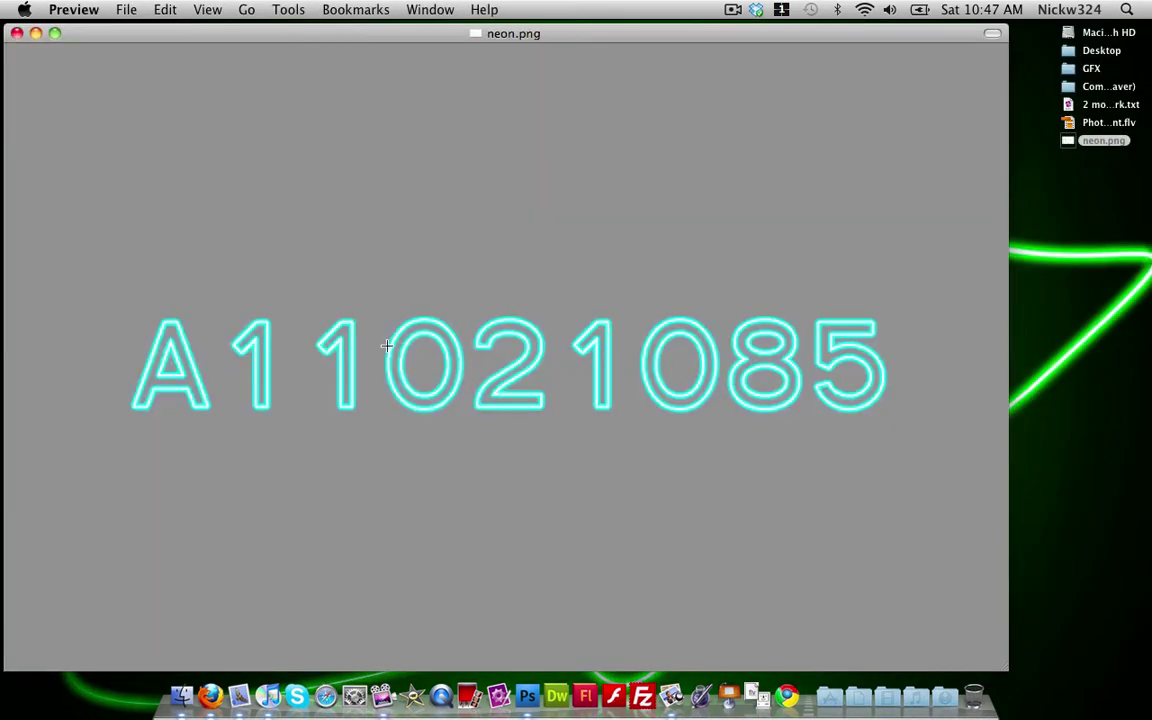
pyautogui.click(16, 33)
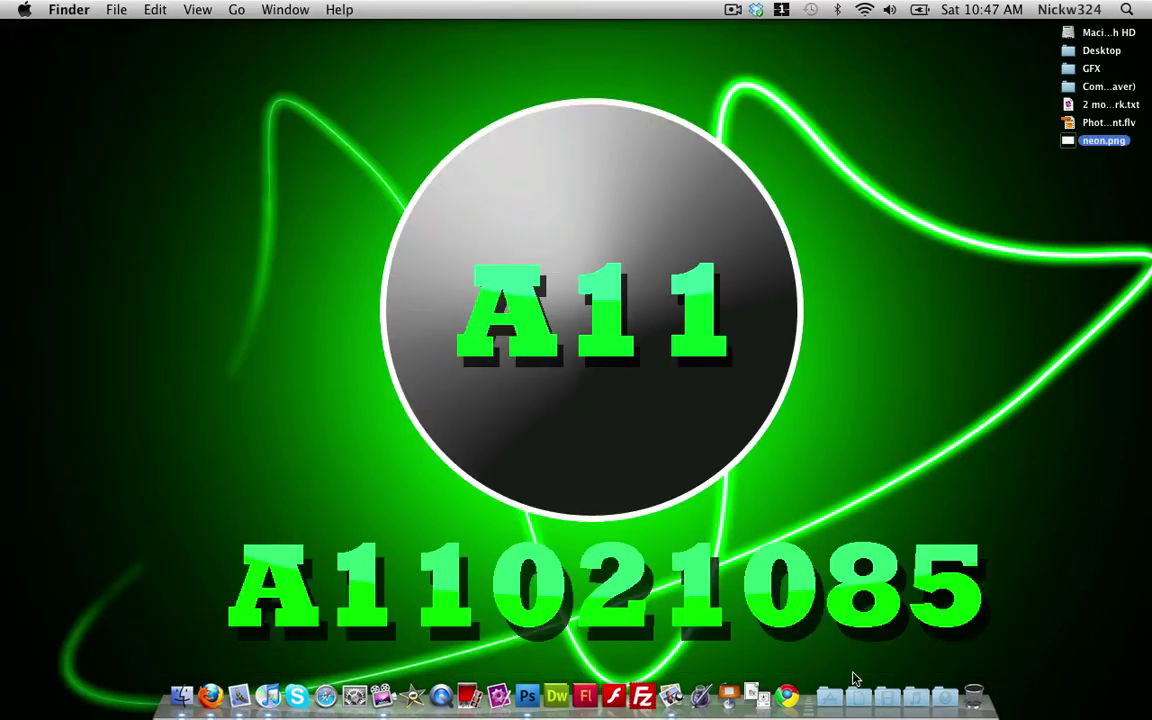
pyautogui.doubleClick(1084, 49)
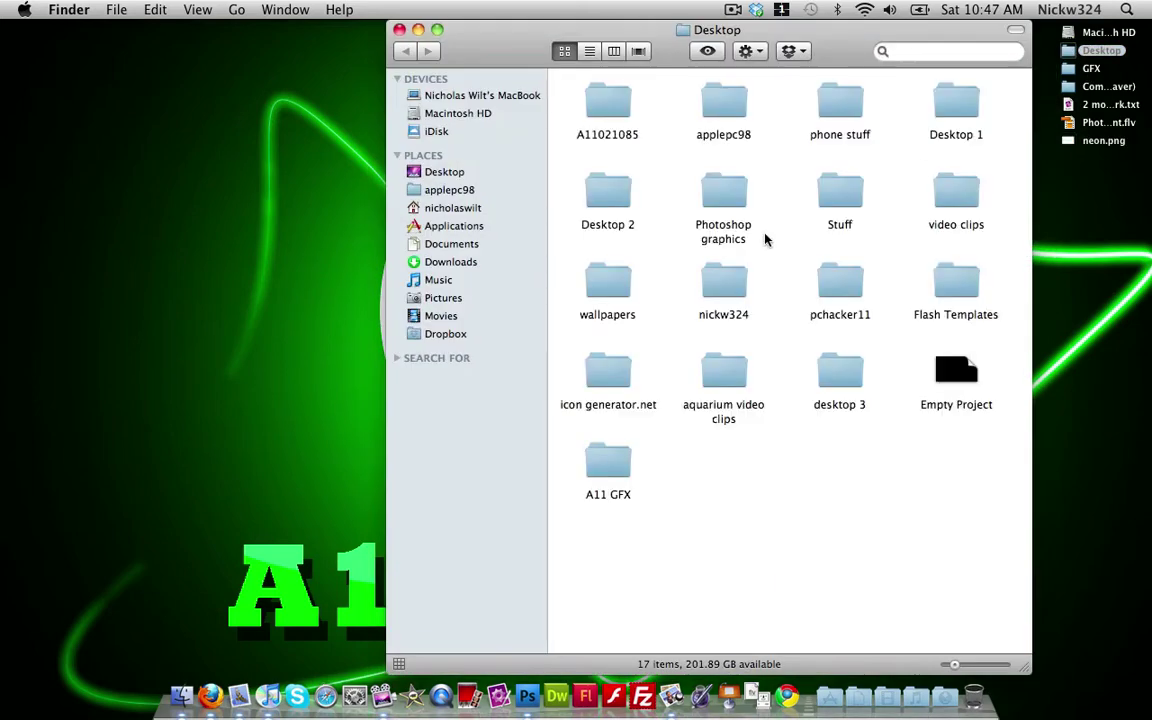
# - From the wallpapers folder, open Digital Rain Blue.jpg and neon.png in Photoshop as separate windows
pyautogui.doubleClick(603, 292)
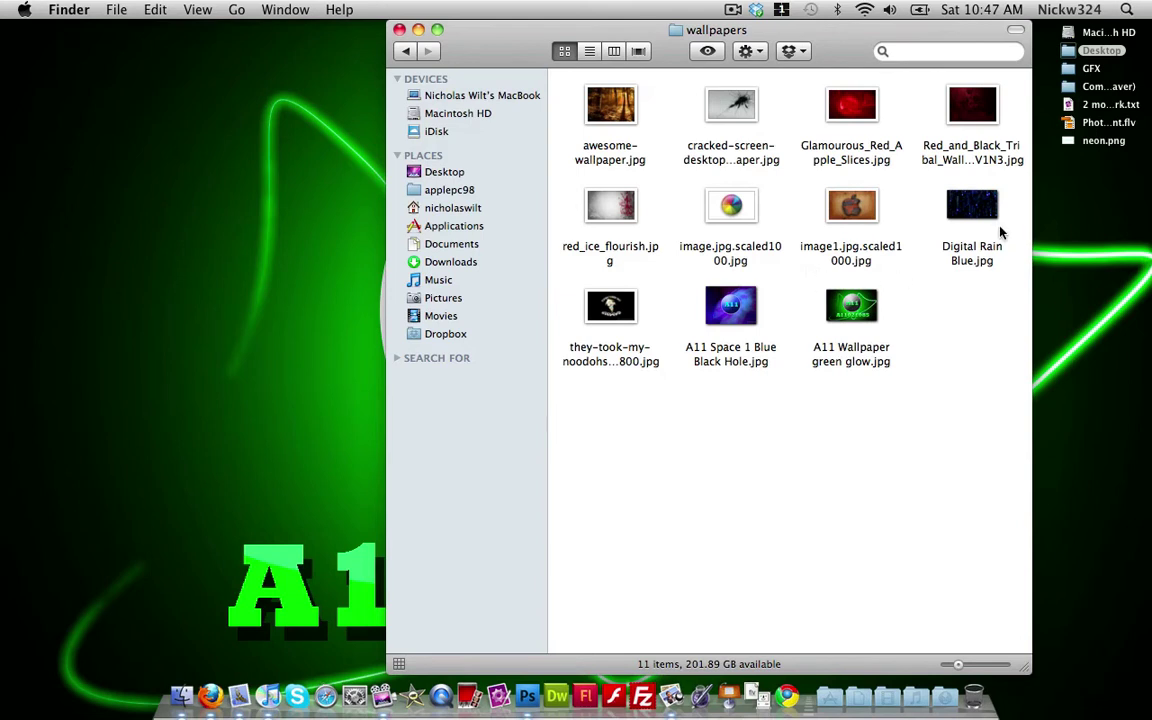
pyautogui.moveTo(975, 210); pyautogui.dragTo(527, 700)
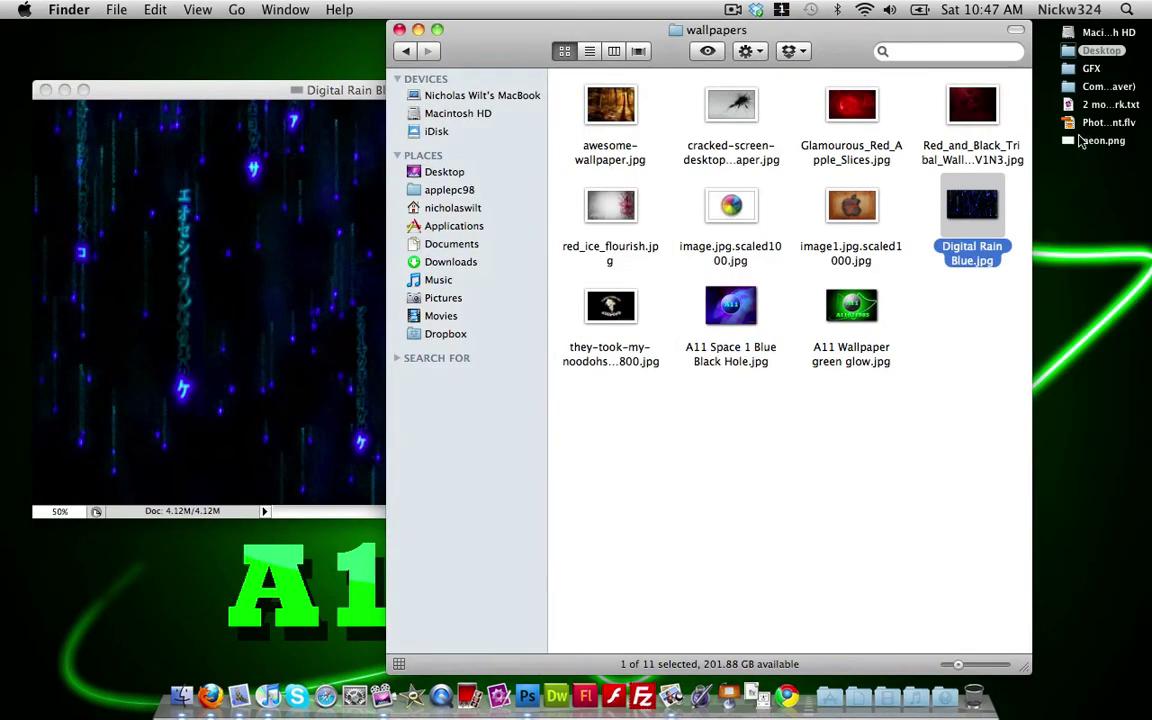
pyautogui.moveTo(1101, 140); pyautogui.dragTo(527, 696)
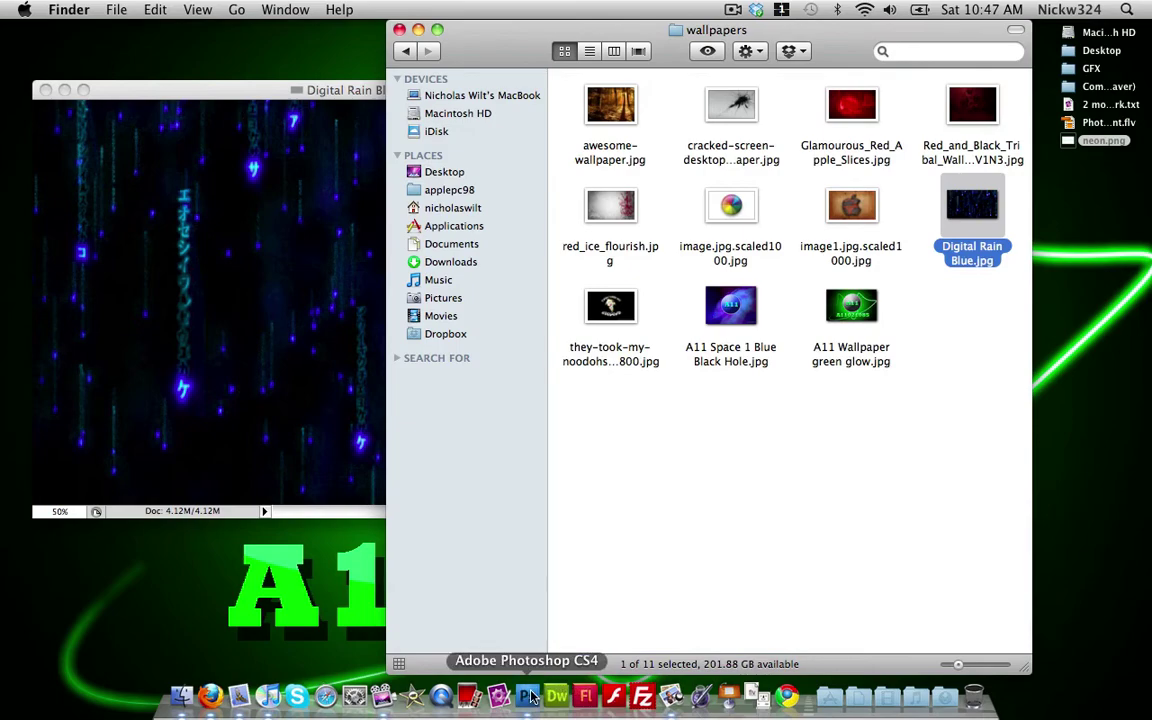
pyautogui.moveTo(360, 110); pyautogui.dragTo(410, 300)
# - Drag the neon text onto Digital Rain Blue.jpg and position it slightly lower and left
pyautogui.moveTo(472, 566); pyautogui.dragTo(240, 328)
pyautogui.moveTo(340, 330); pyautogui.dragTo(366, 364)
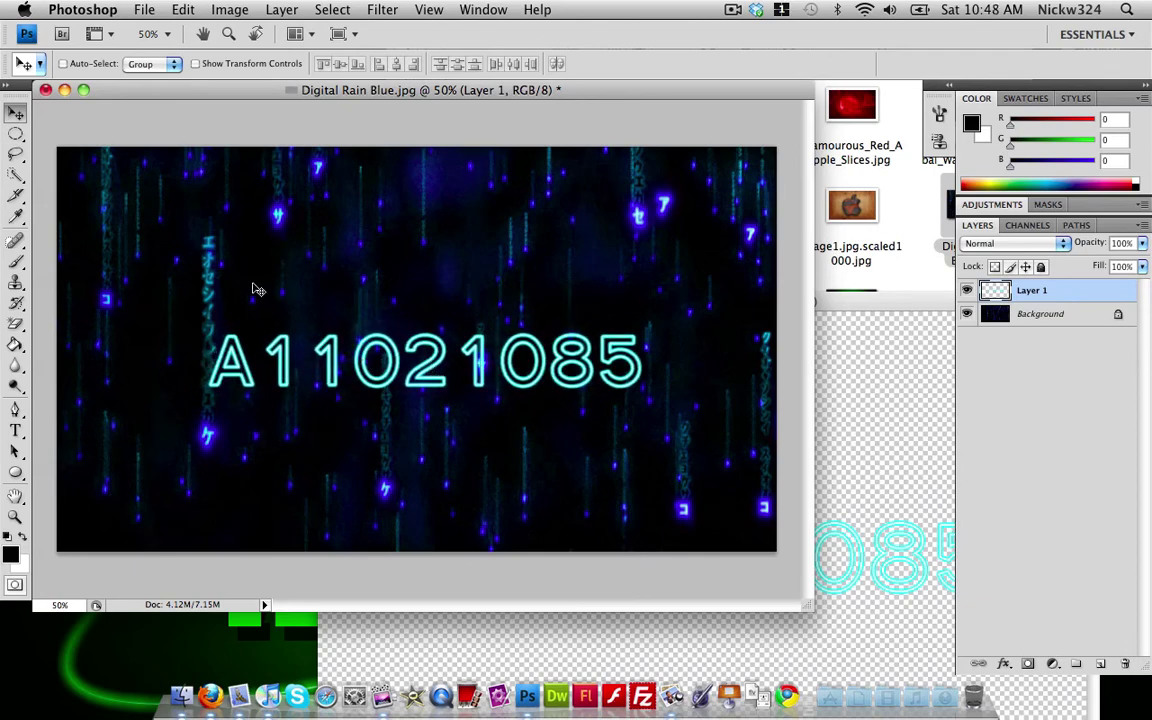
pyautogui.moveTo(507, 346); pyautogui.dragTo(492, 350)
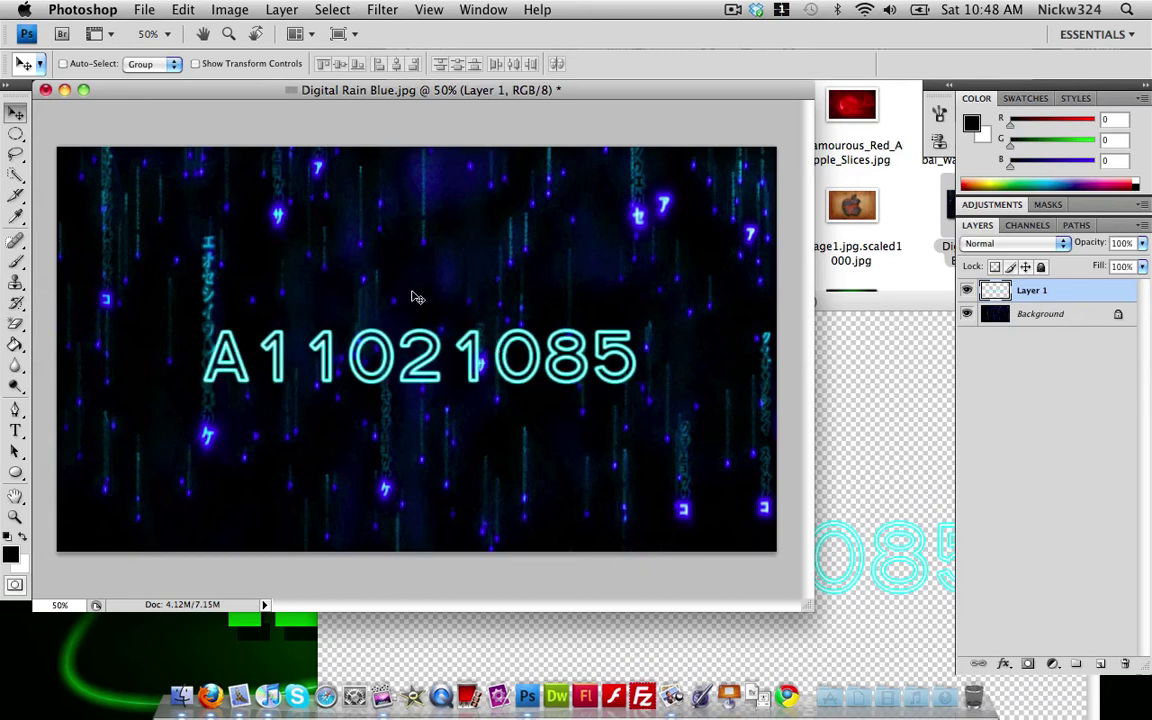
# - Close neon.png and the Digital Rain document without saving
pyautogui.click(856, 303)
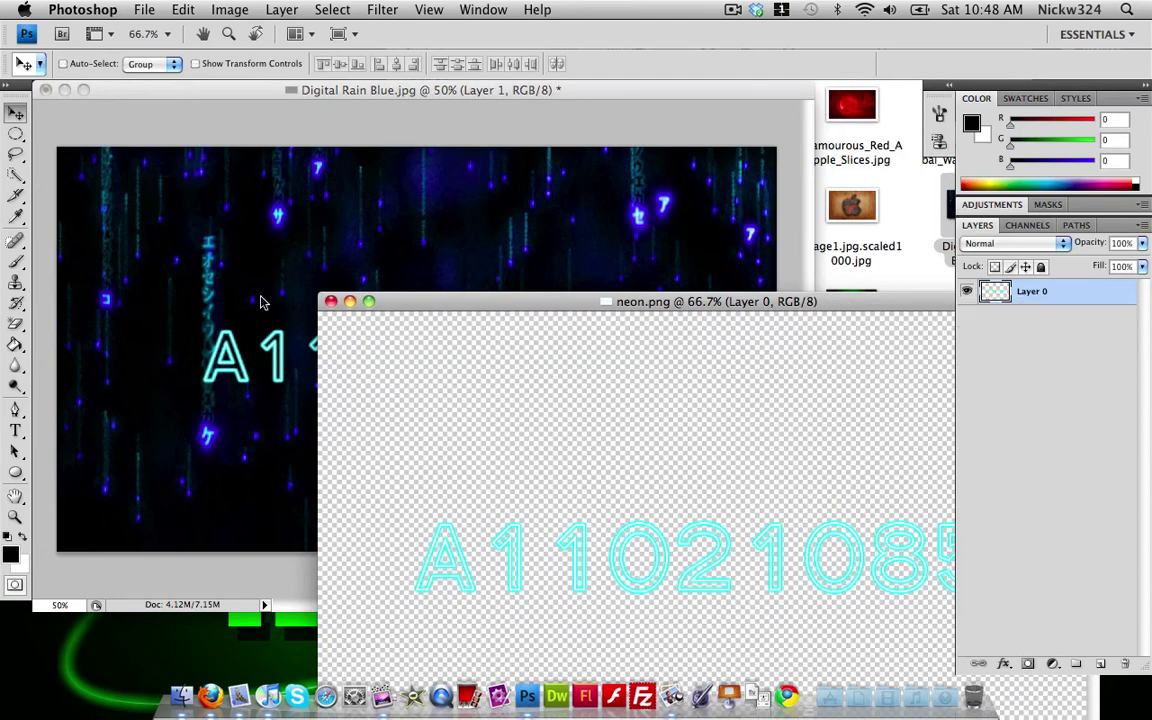
pyautogui.click(358, 301)
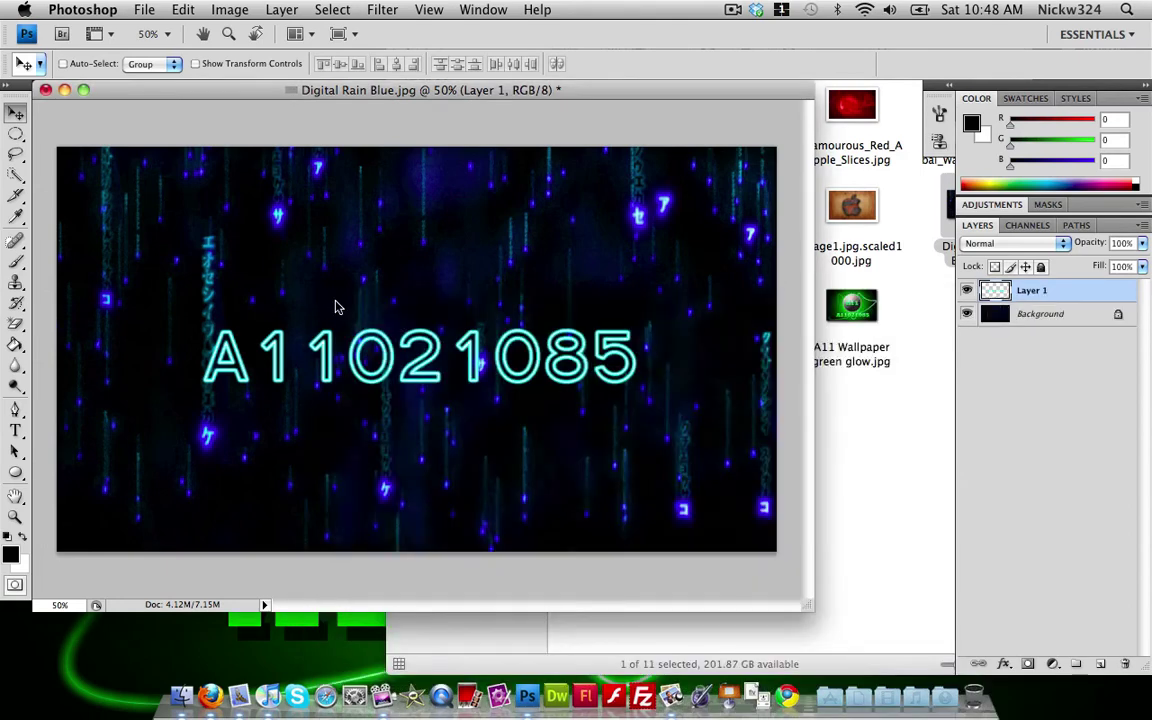
pyautogui.click(46, 90)
pyautogui.click(485, 228)
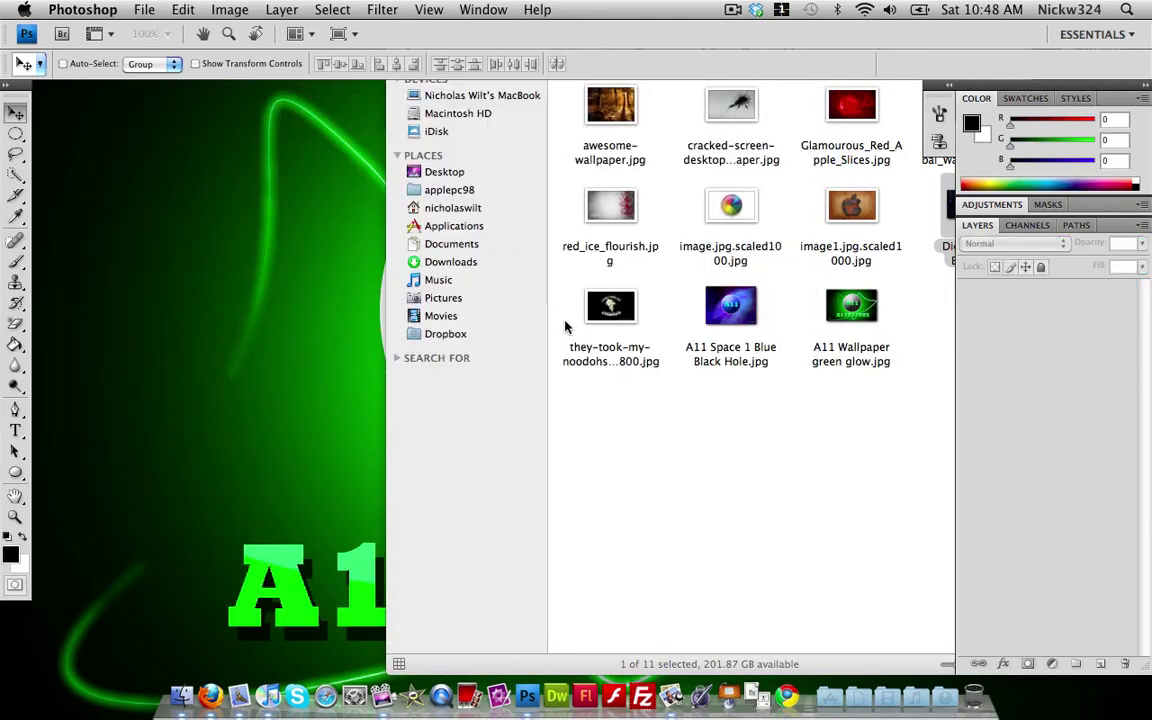
# - Close the wallpapers window, open GFX > dark sky glow text, and briefly preview Dark Sky Glow 1.png
pyautogui.click(553, 307)
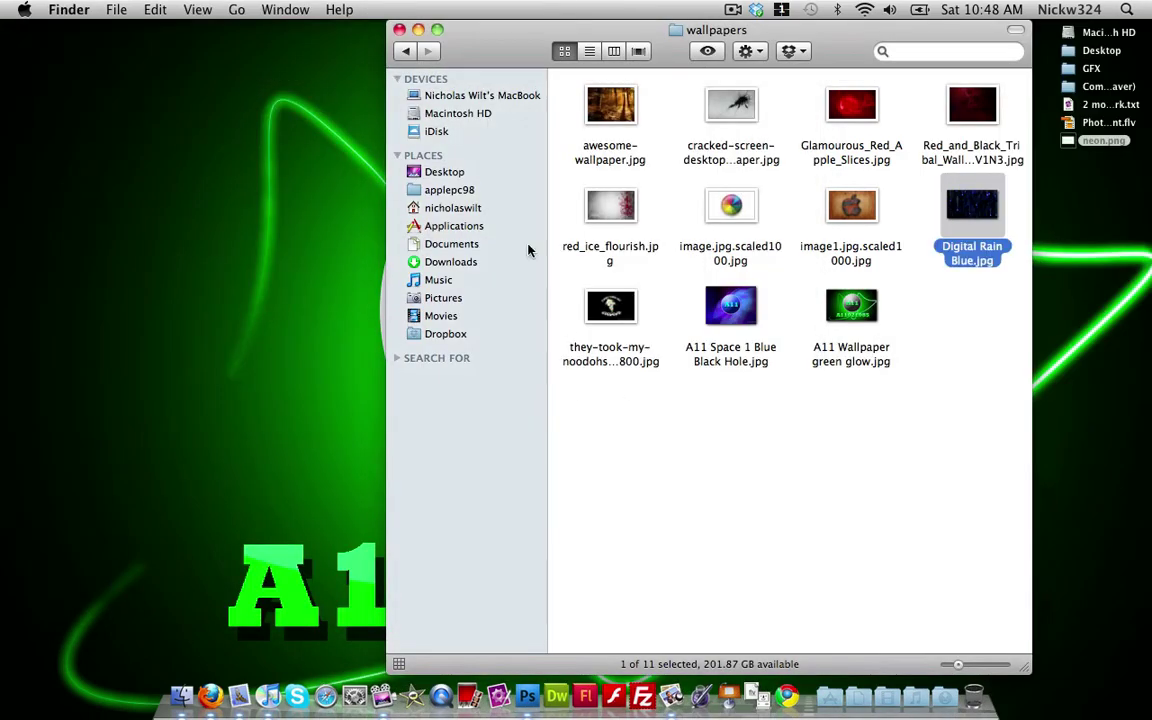
pyautogui.click(398, 30)
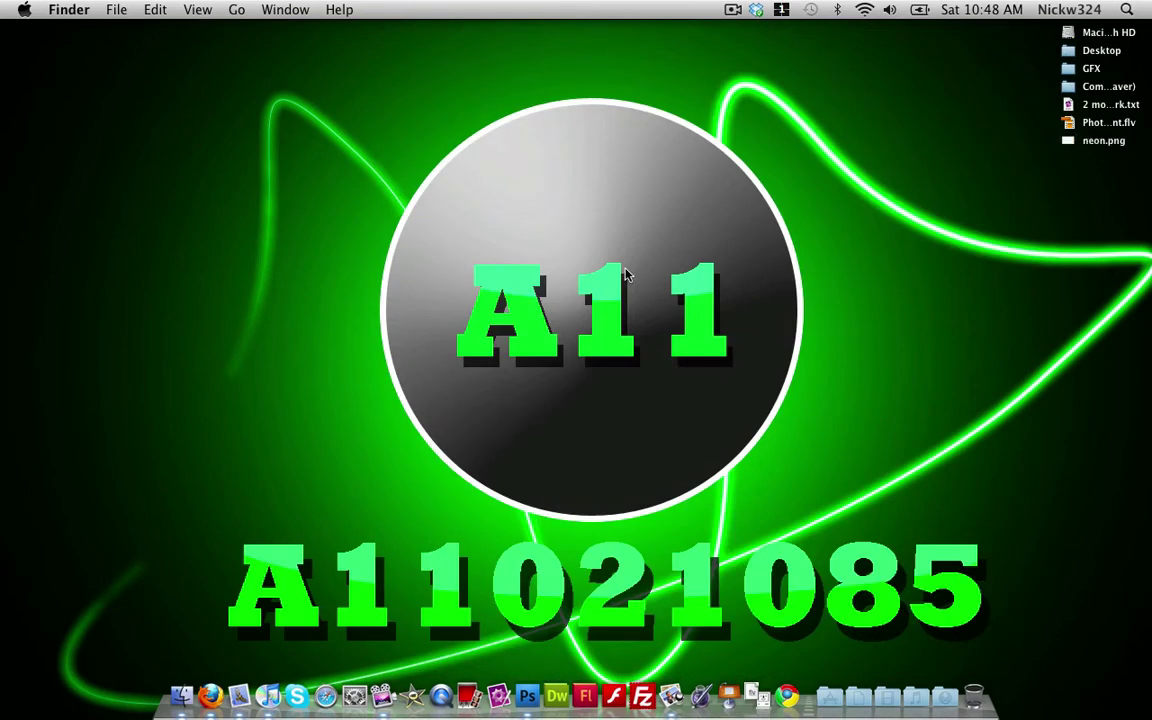
pyautogui.doubleClick(1093, 68)
pyautogui.doubleClick(468, 168)
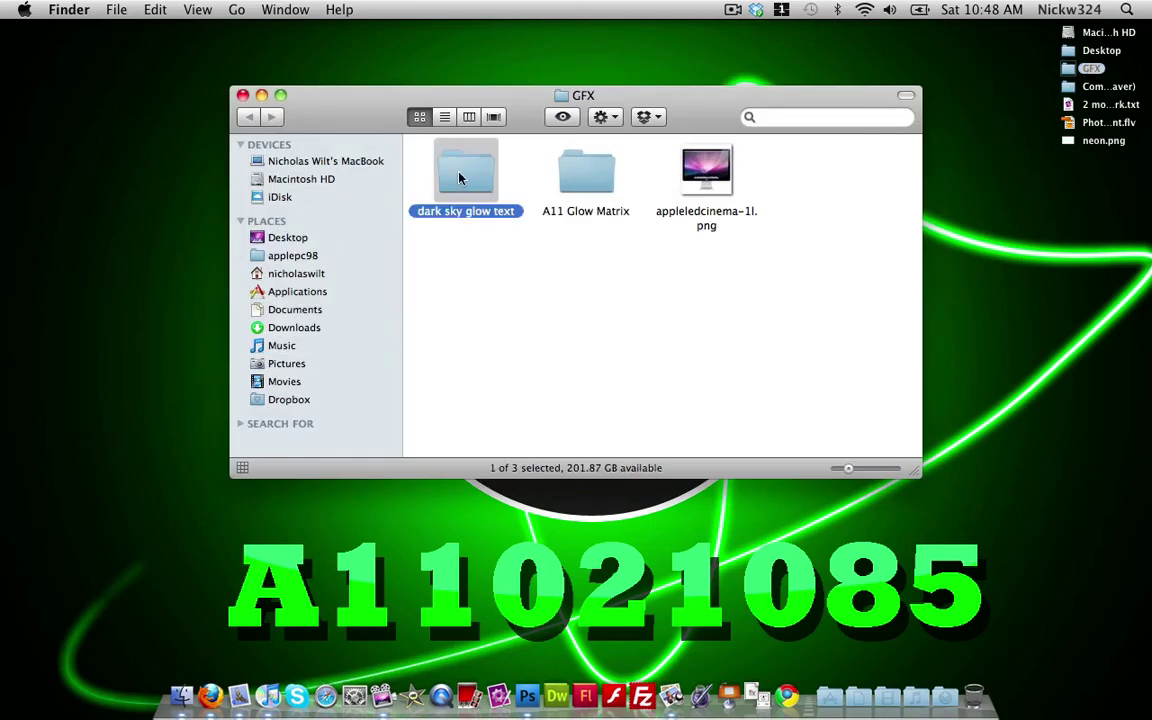
pyautogui.doubleClick(466, 272)
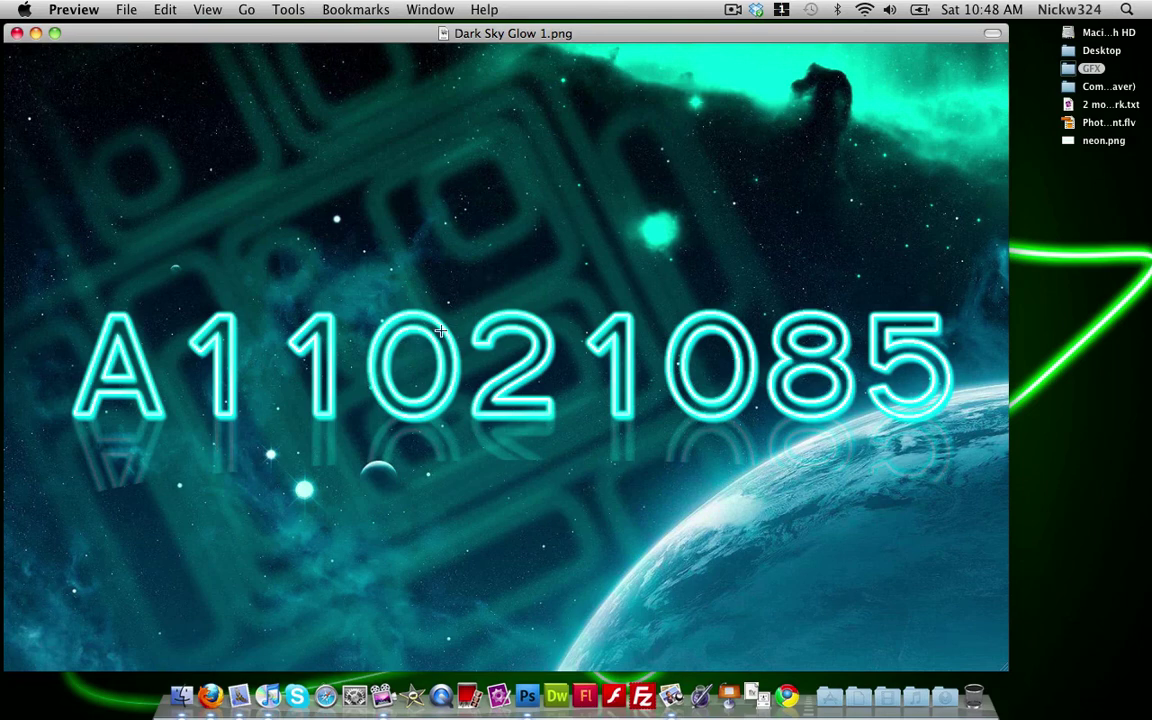
pyautogui.click(15, 34)
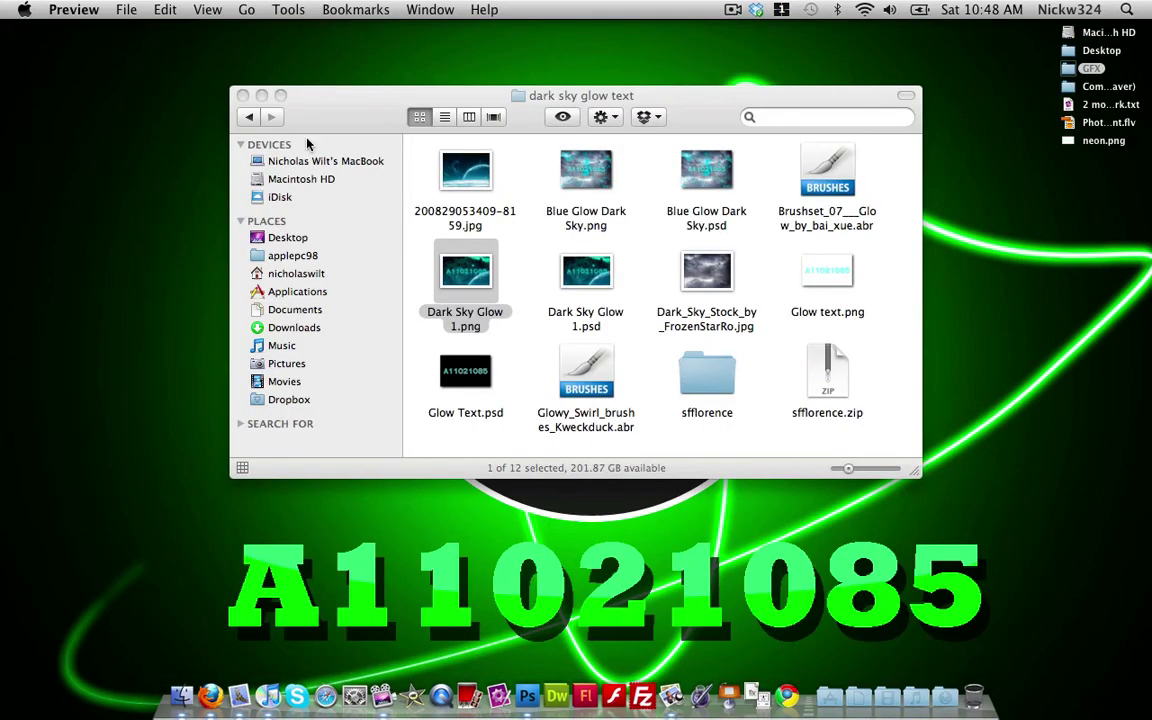